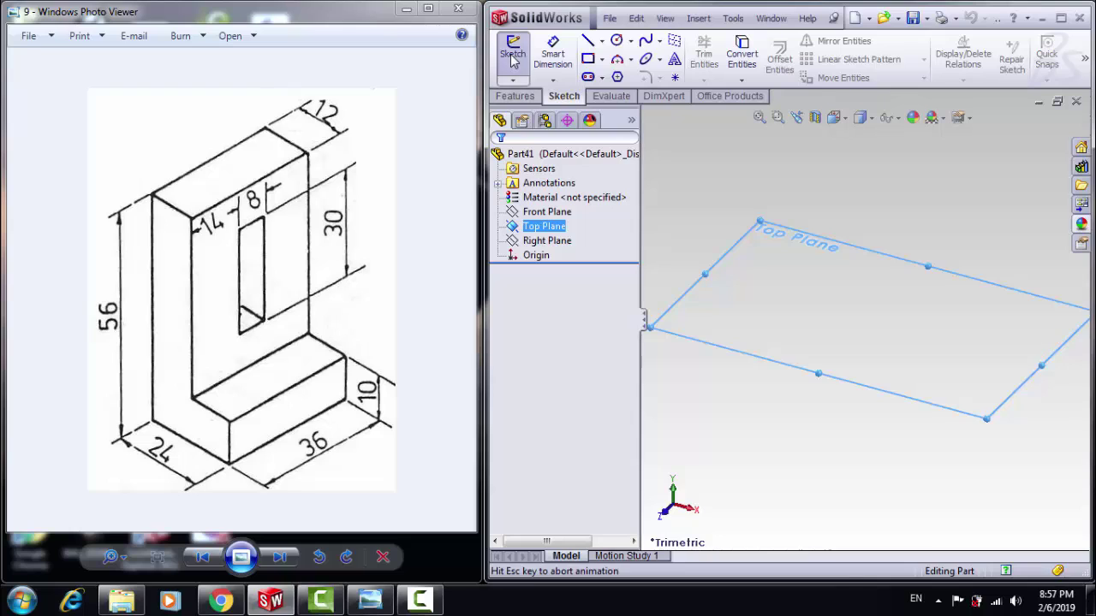
Step: Sketch a center rectangle about 71 by 108 mm on the Top Plane, centred on the origin
click(603, 62)
click(633, 91)
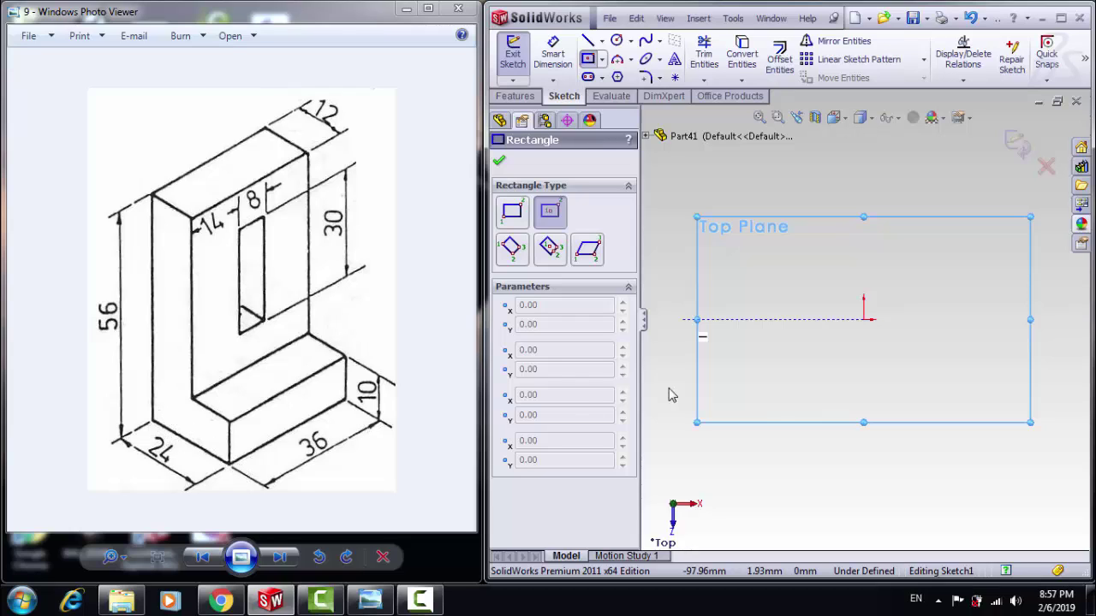
click(863, 320)
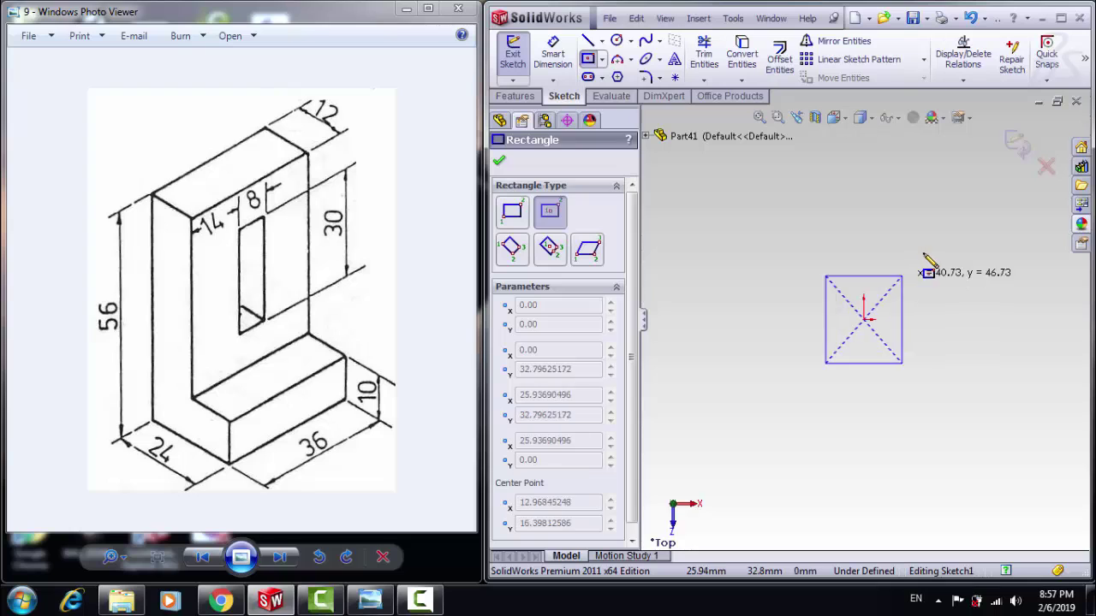
click(930, 219)
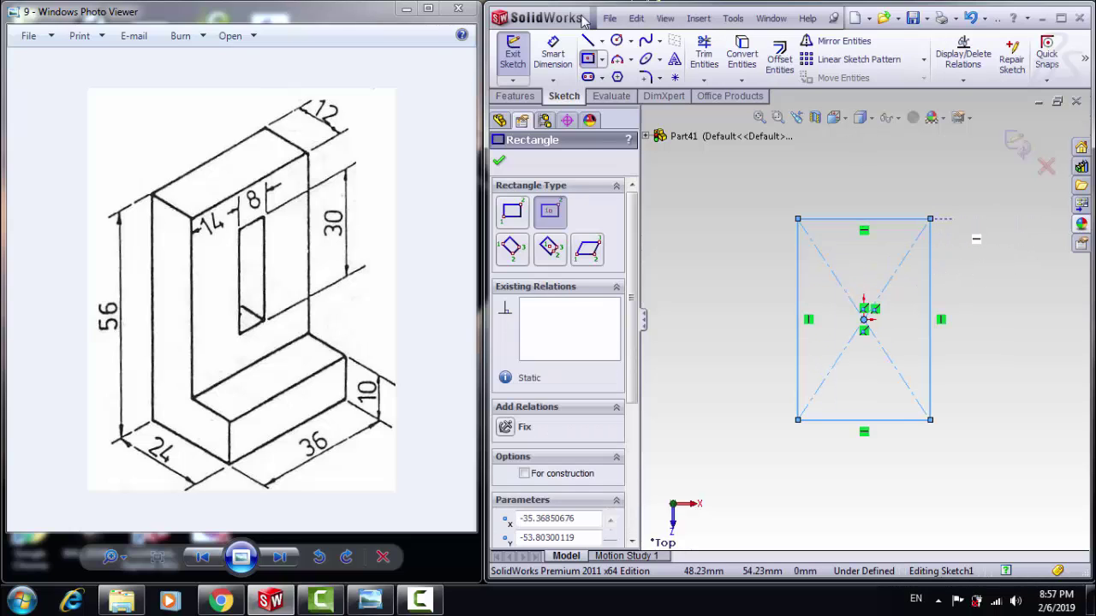
Step: Dimension the rectangle 24 mm wide along its horizontal side and 36 mm along its vertical side
click(571, 60)
click(904, 420)
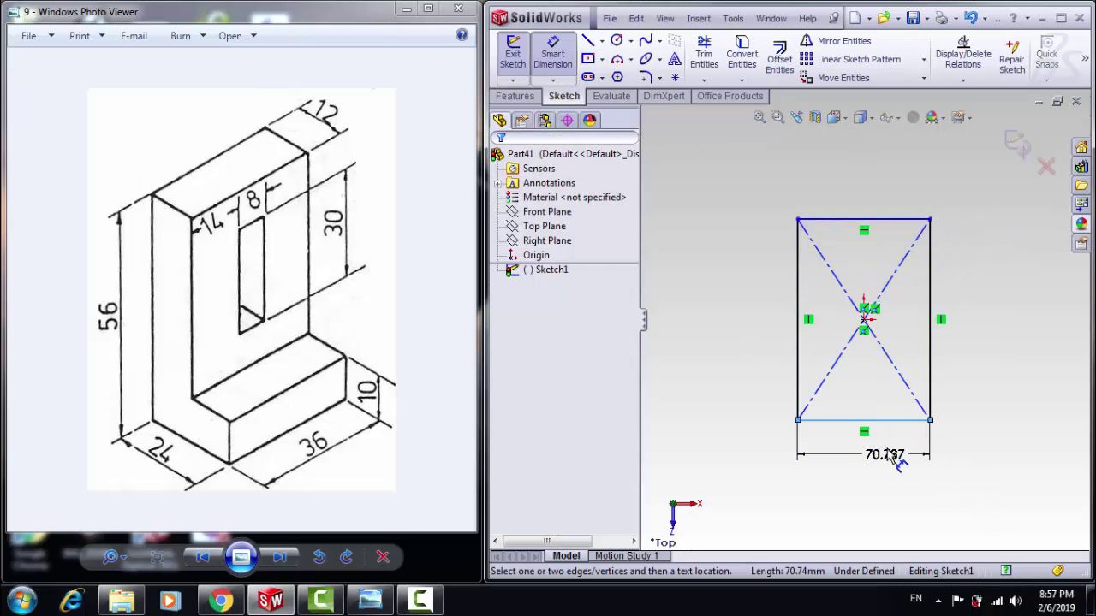
click(896, 460)
text(24)
key(Return)
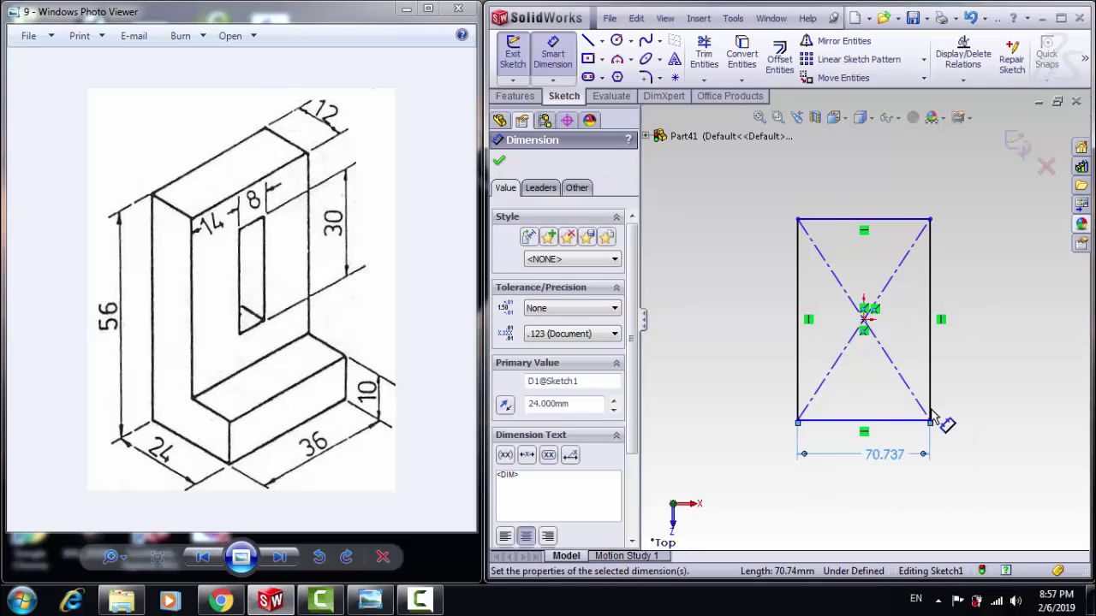
click(893, 363)
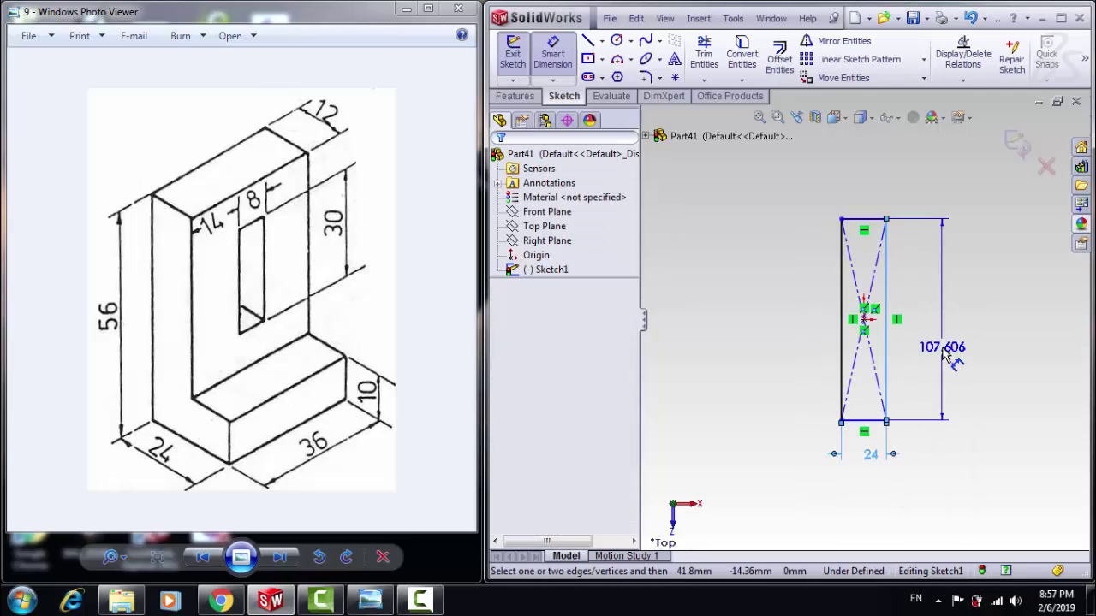
click(952, 353)
text(36)
key(Return)
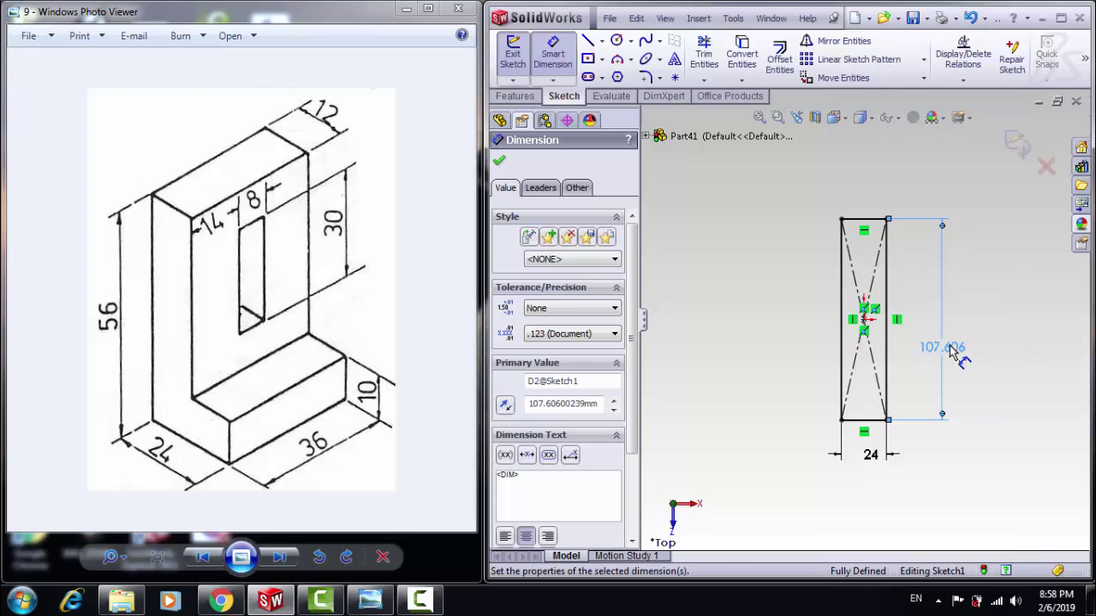
click(500, 164)
Step: Extrude the rectangle as a blind boss 56 mm high
click(515, 96)
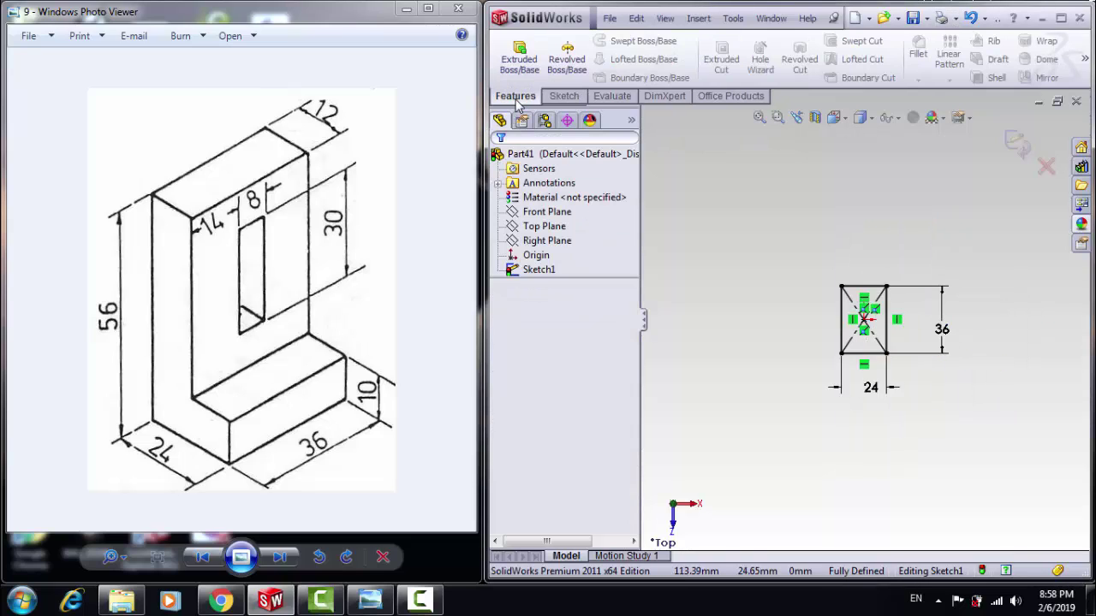
click(518, 58)
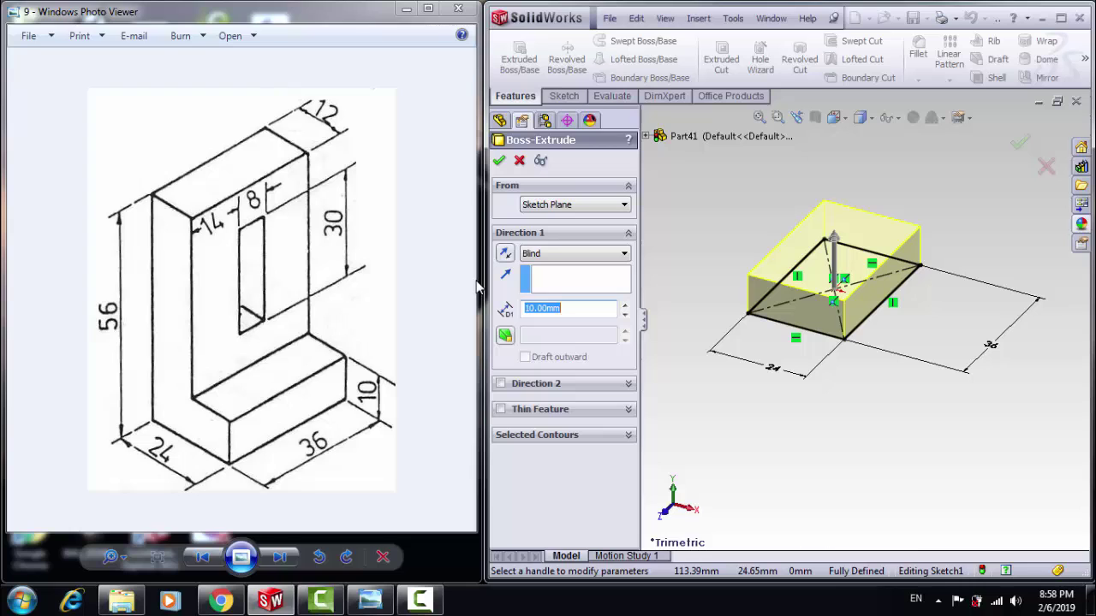
click(500, 162)
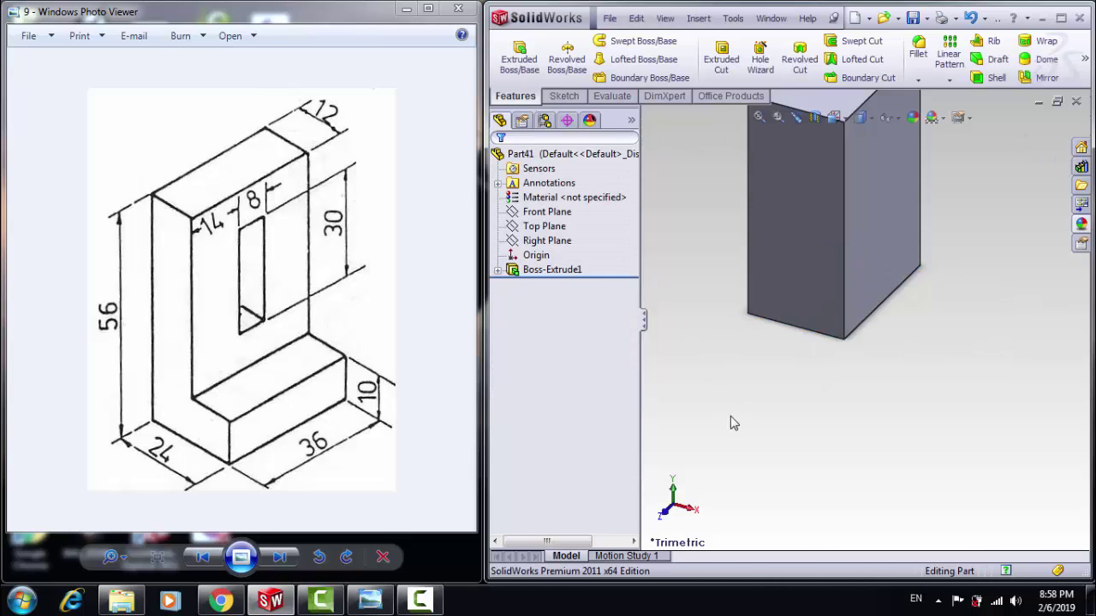
Step: On the block's 36 by 56 mm side face, viewed normal, sketch a corner rectangle about 15 by 24 mm in the upper half
click(878, 261)
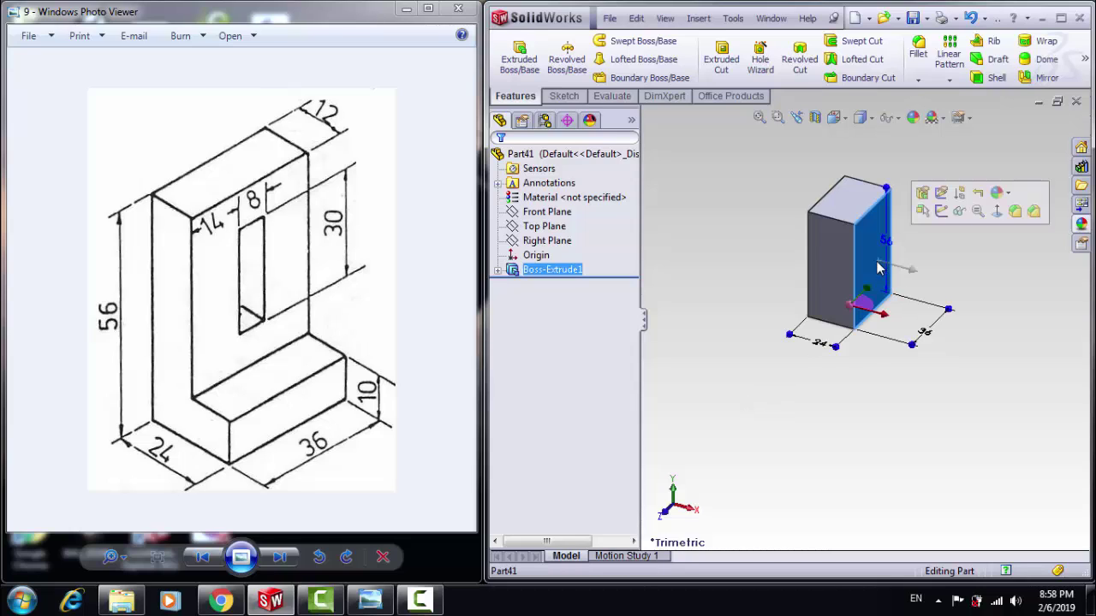
click(564, 96)
click(512, 53)
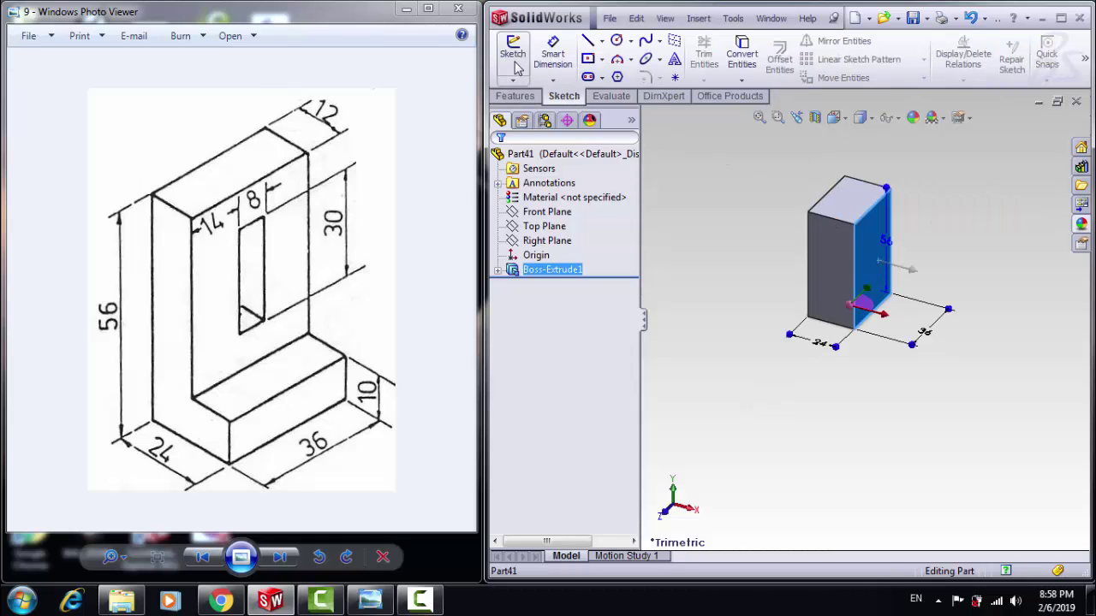
click(833, 117)
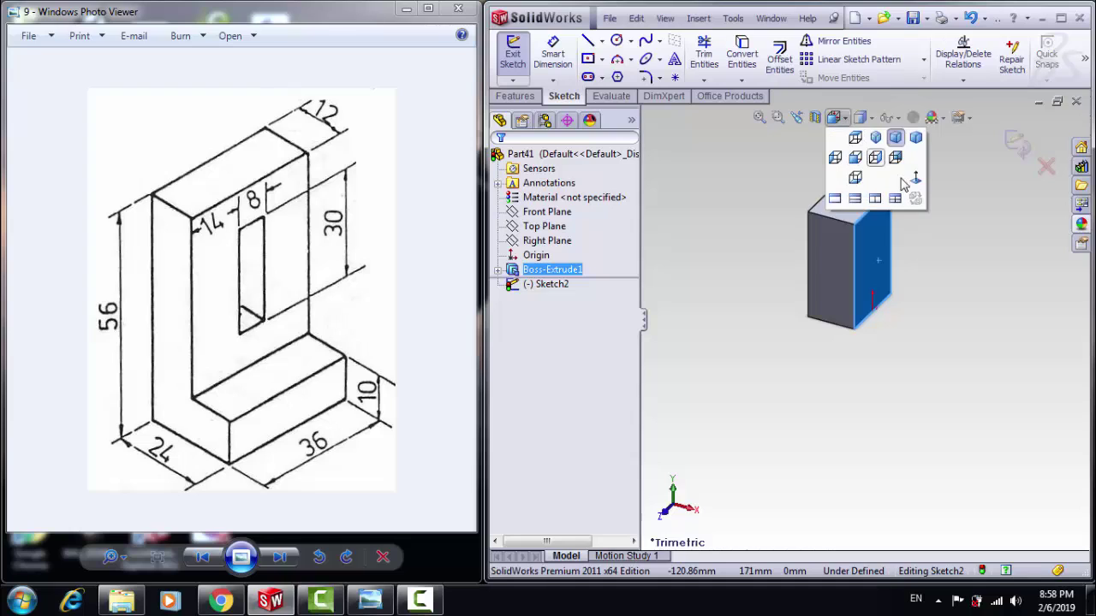
click(912, 182)
scroll(887, 249, up, 4)
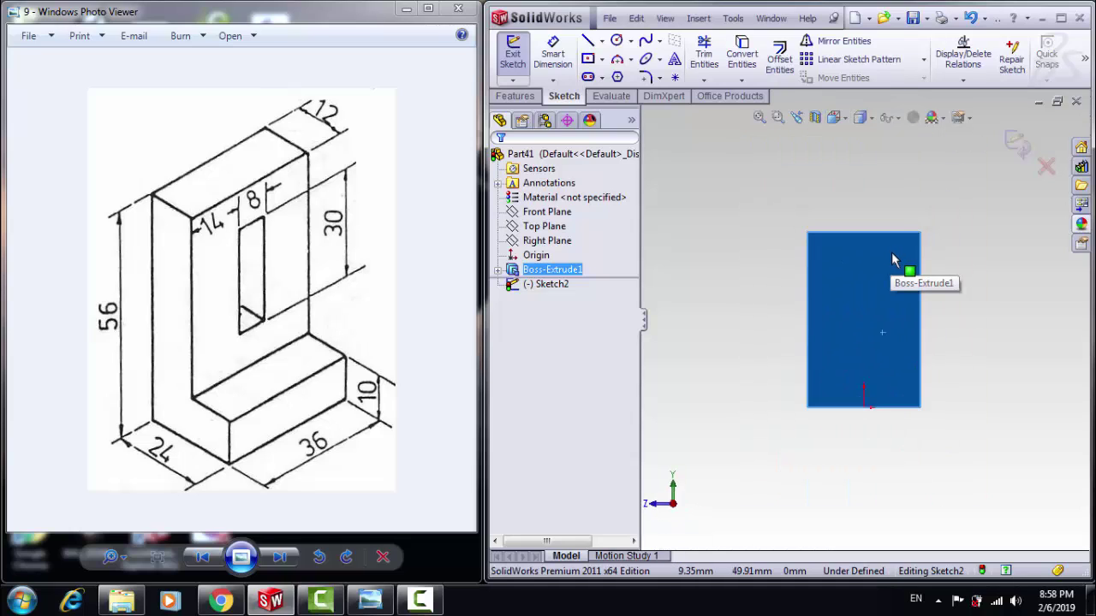
scroll(892, 255, down, 1)
click(602, 60)
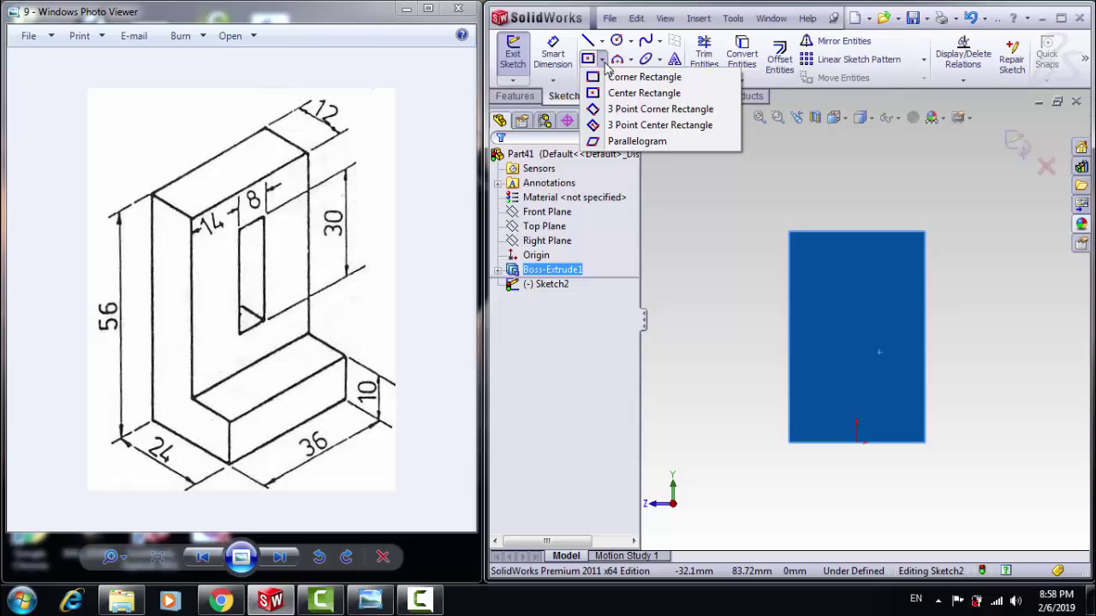
click(638, 77)
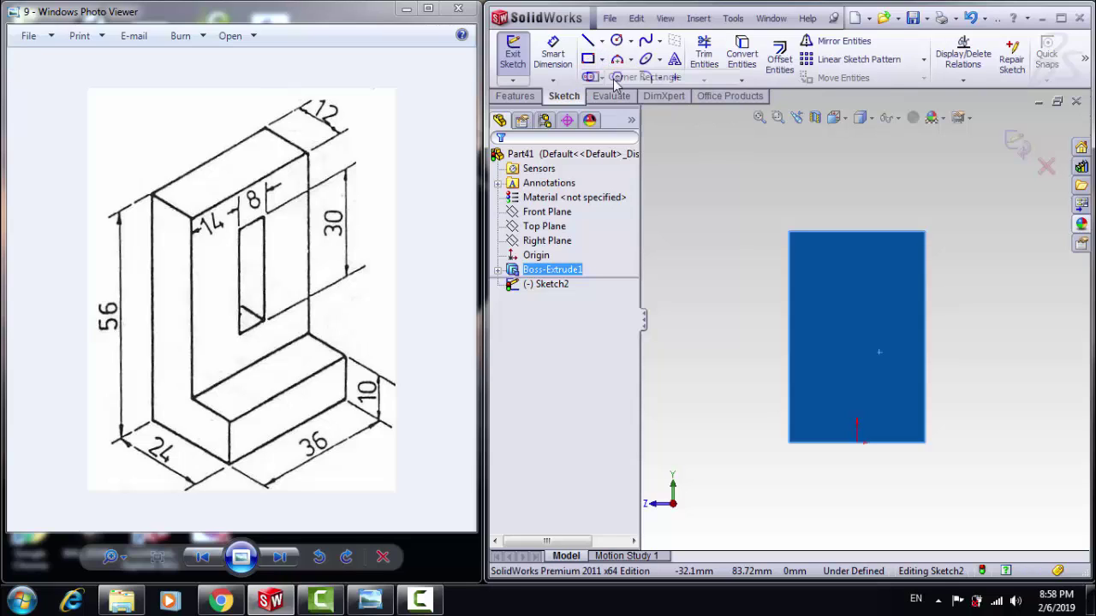
click(832, 348)
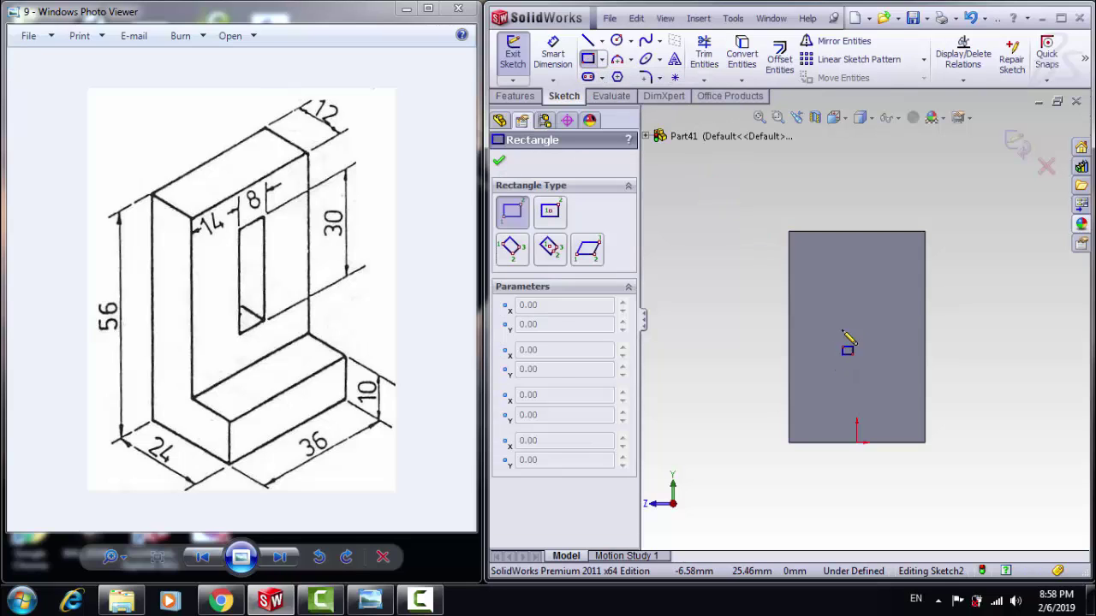
click(890, 256)
key(Escape)
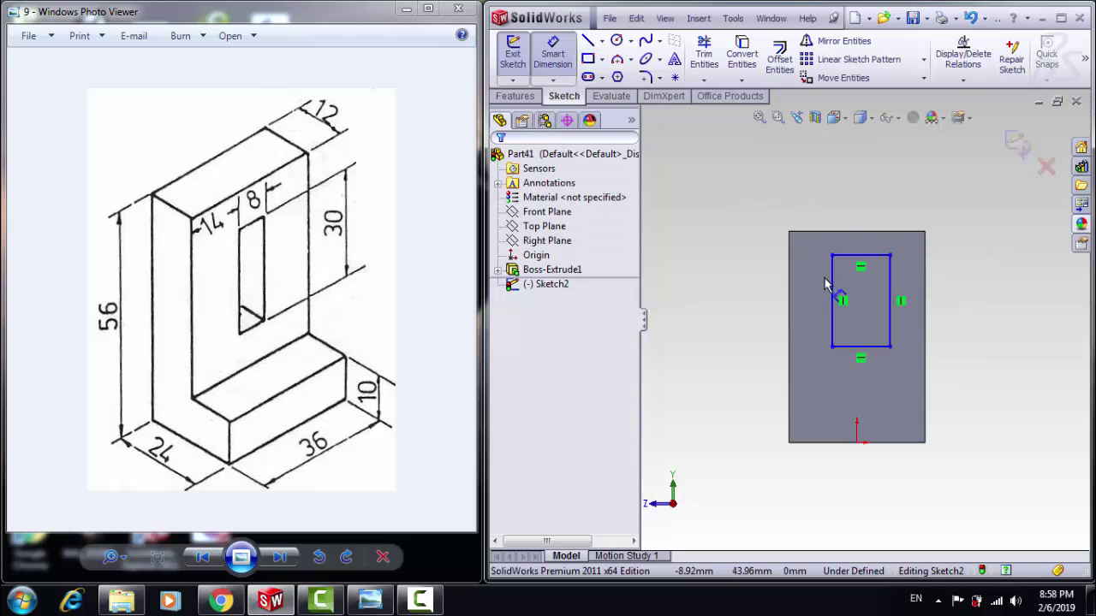
Step: Dimension the slot rectangle 8 mm wide and 30 mm high
click(860, 255)
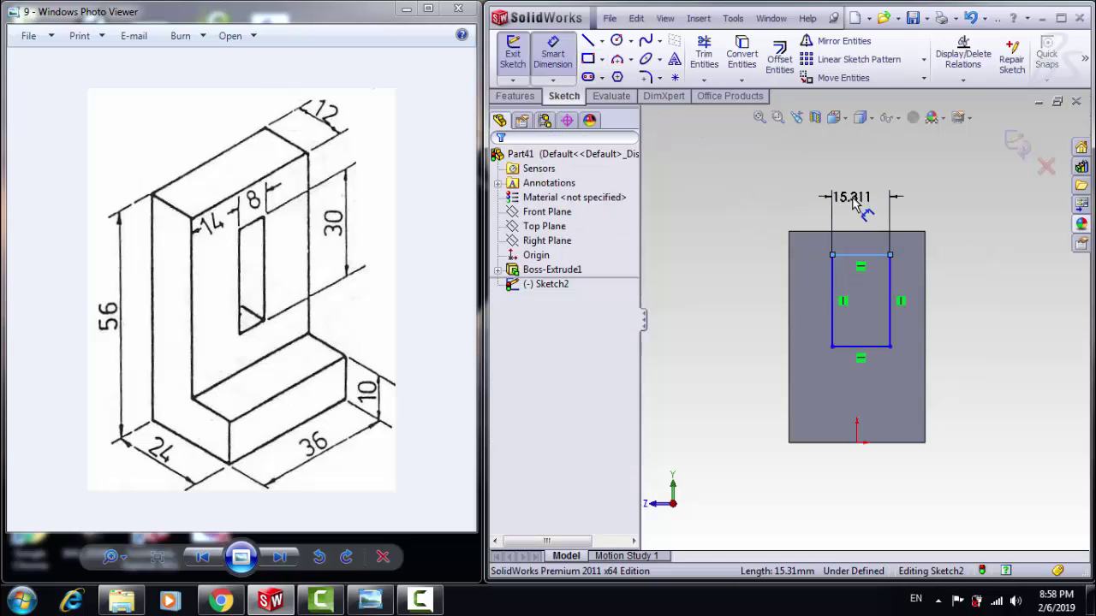
click(854, 203)
text(8)
key(Return)
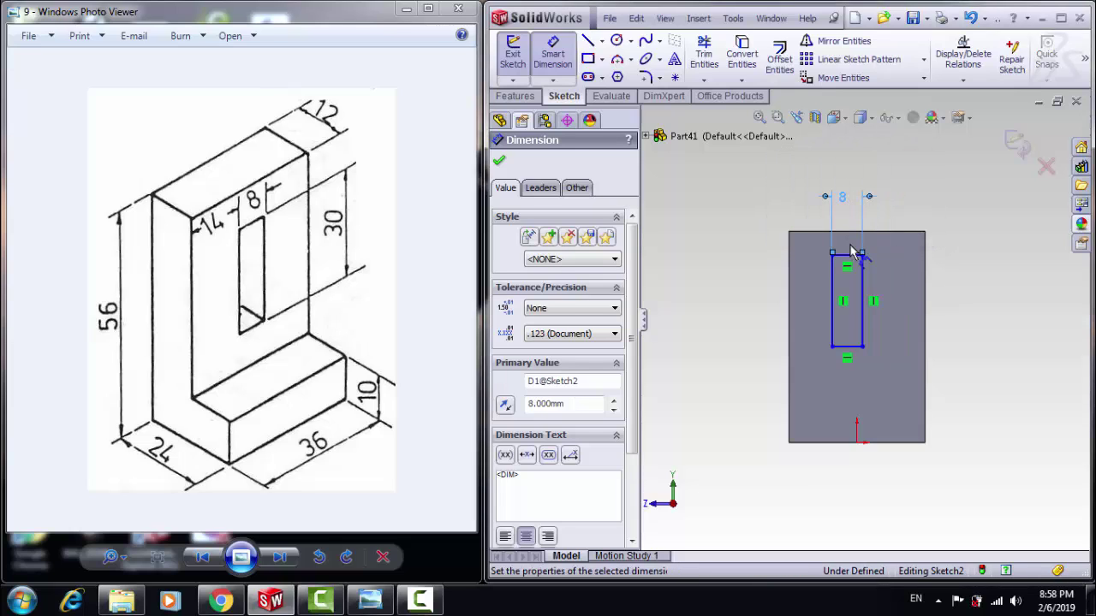
click(861, 304)
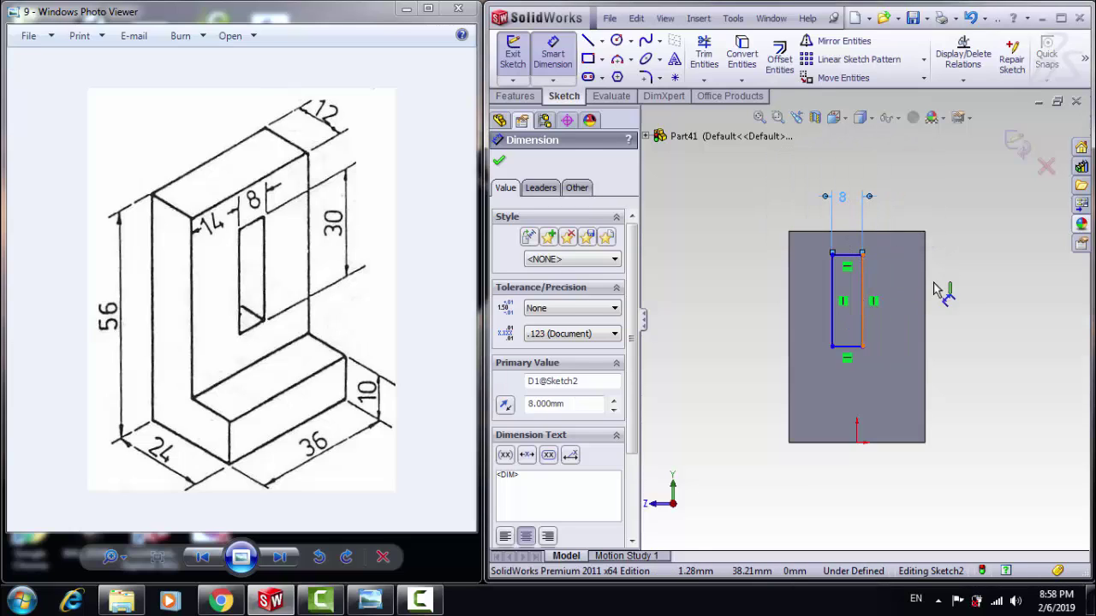
click(965, 292)
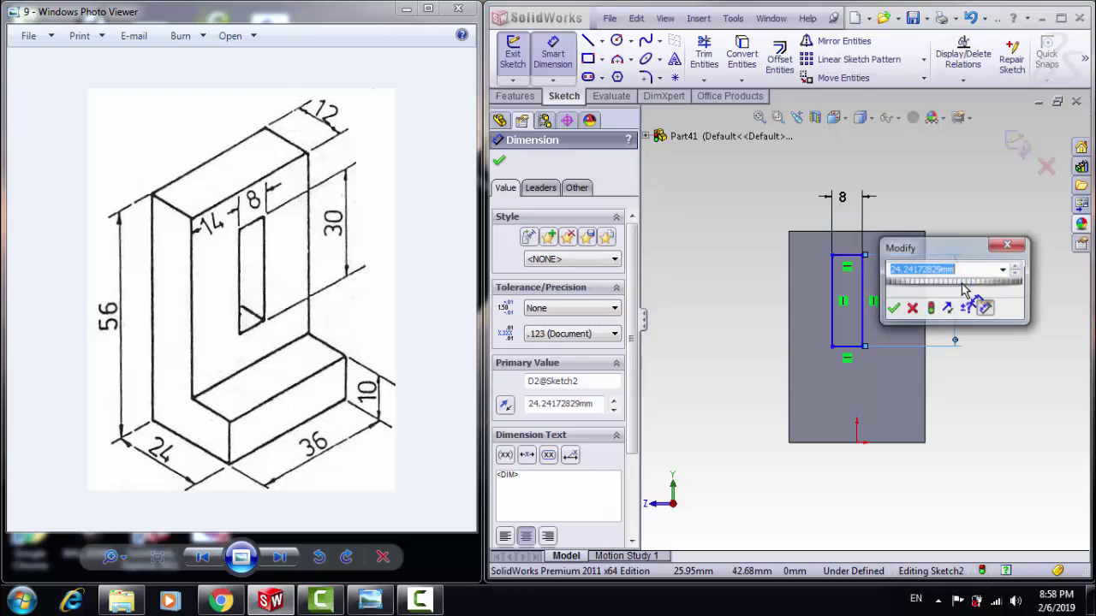
Step: Position the slot rectangle 14 mm from the face's left vertical edge and 8 mm from its top edge
click(834, 286)
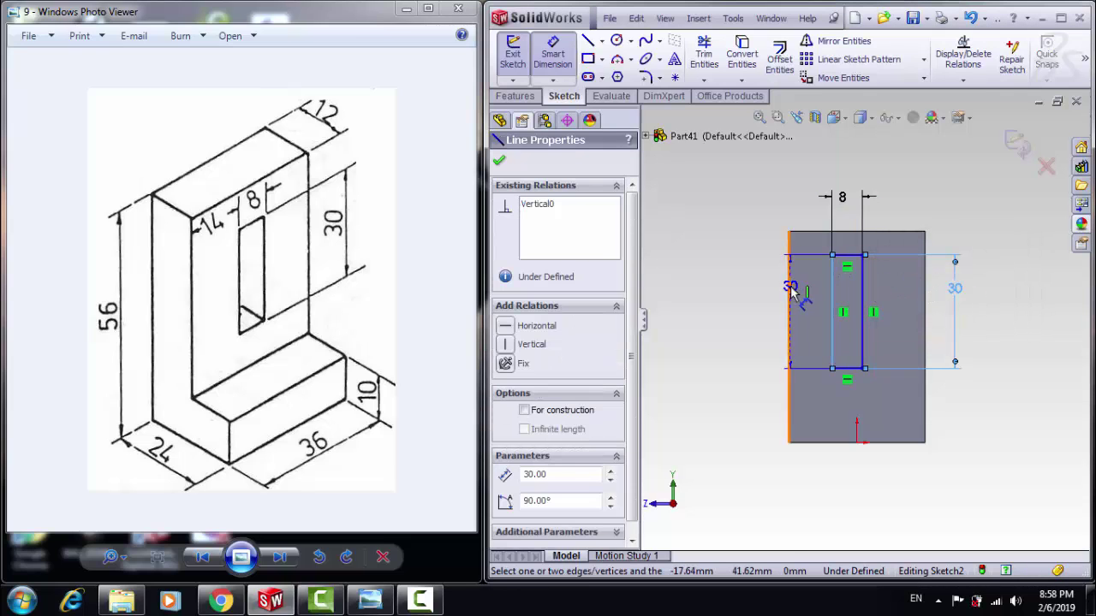
click(790, 287)
click(784, 214)
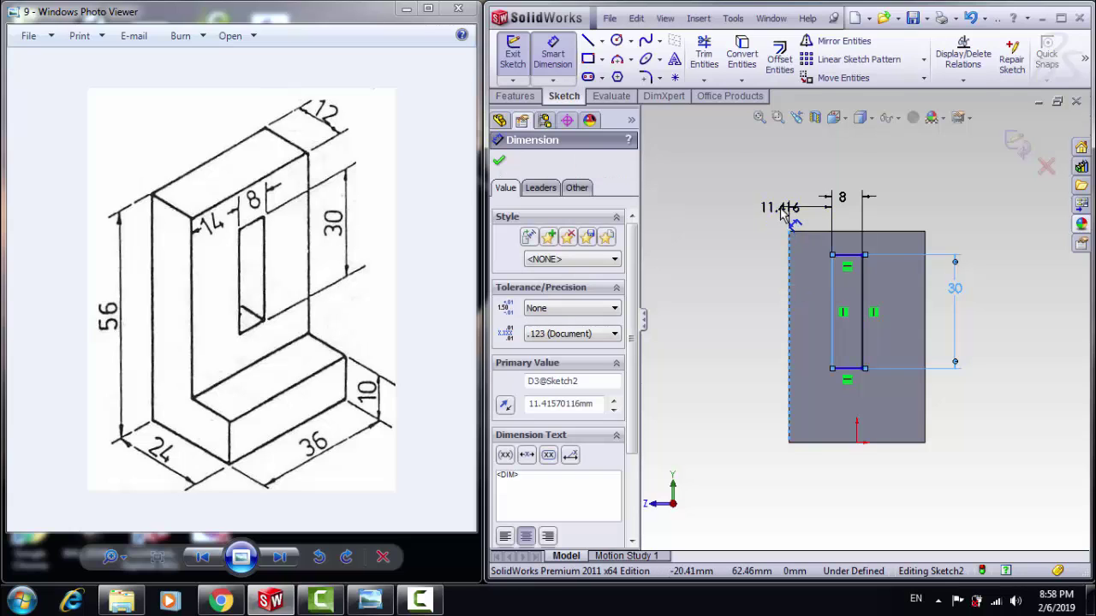
text(14)
key(Return)
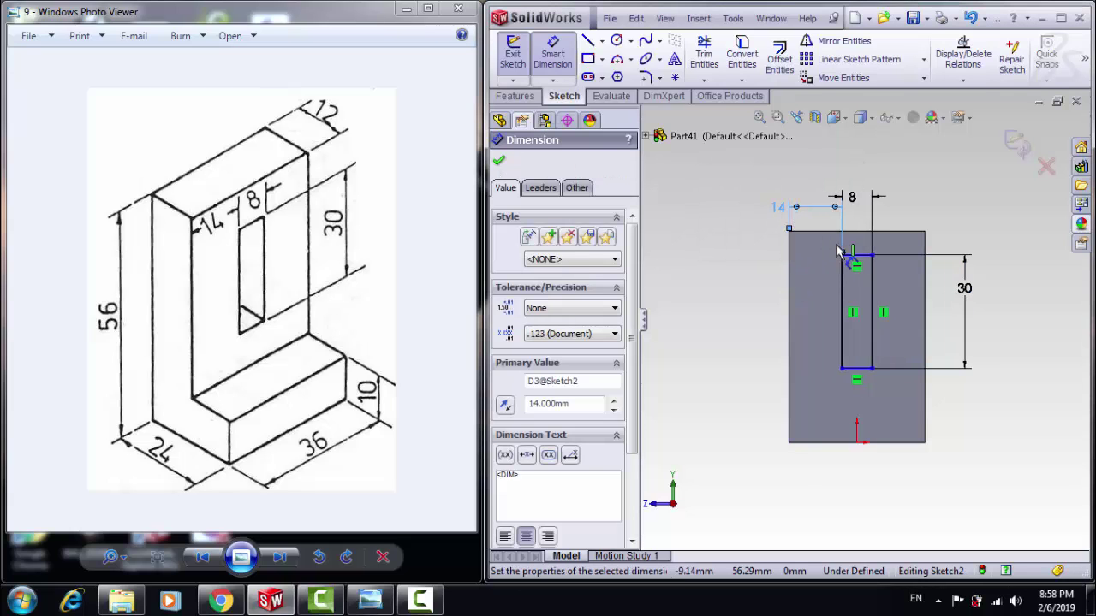
click(859, 256)
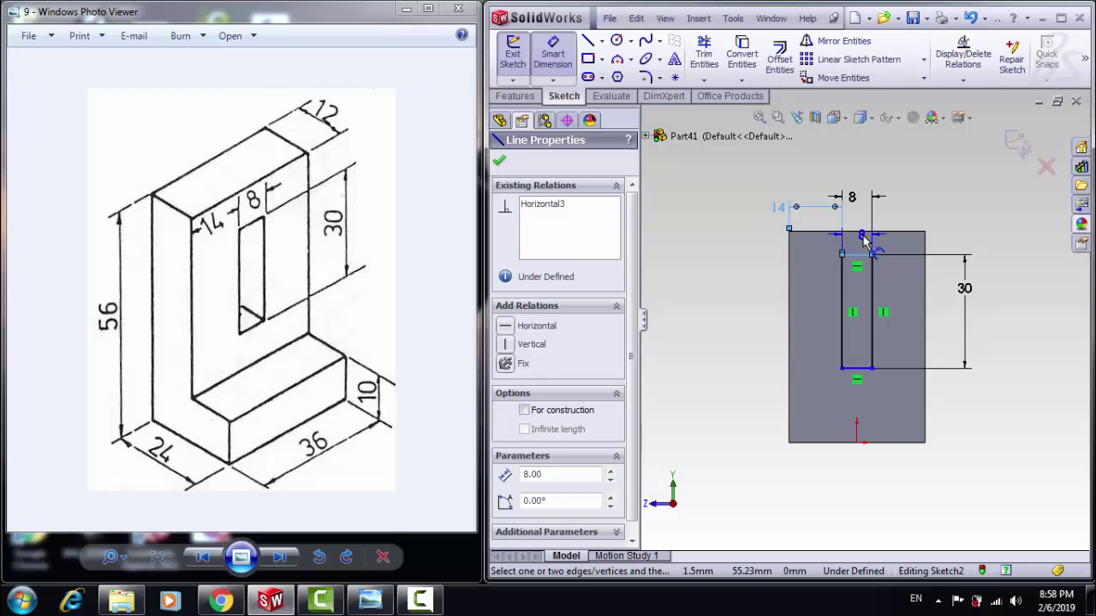
click(865, 232)
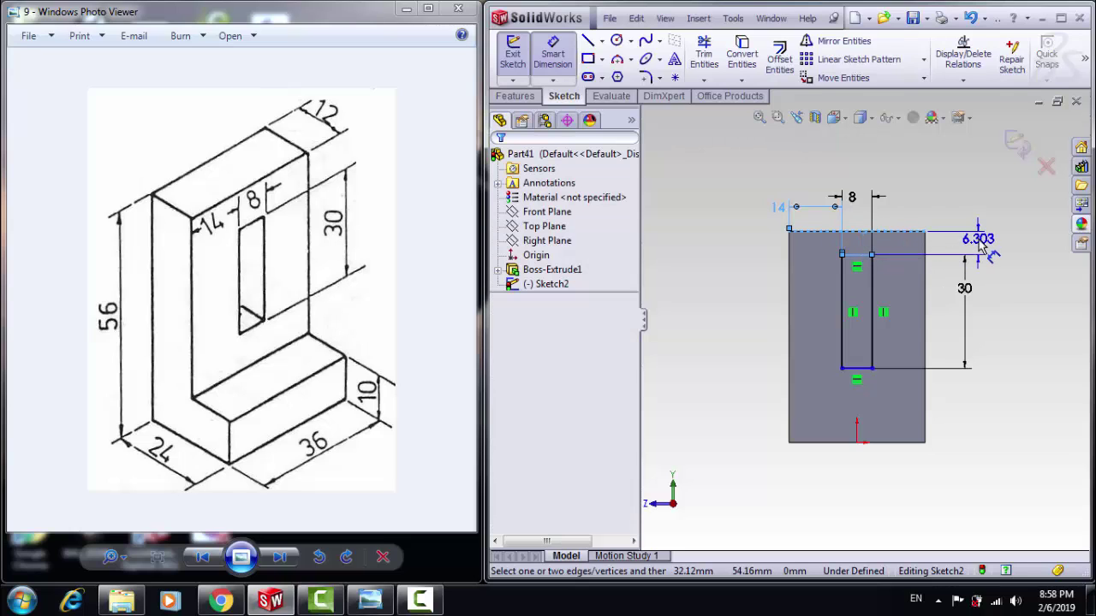
click(980, 243)
text(8)
key(Return)
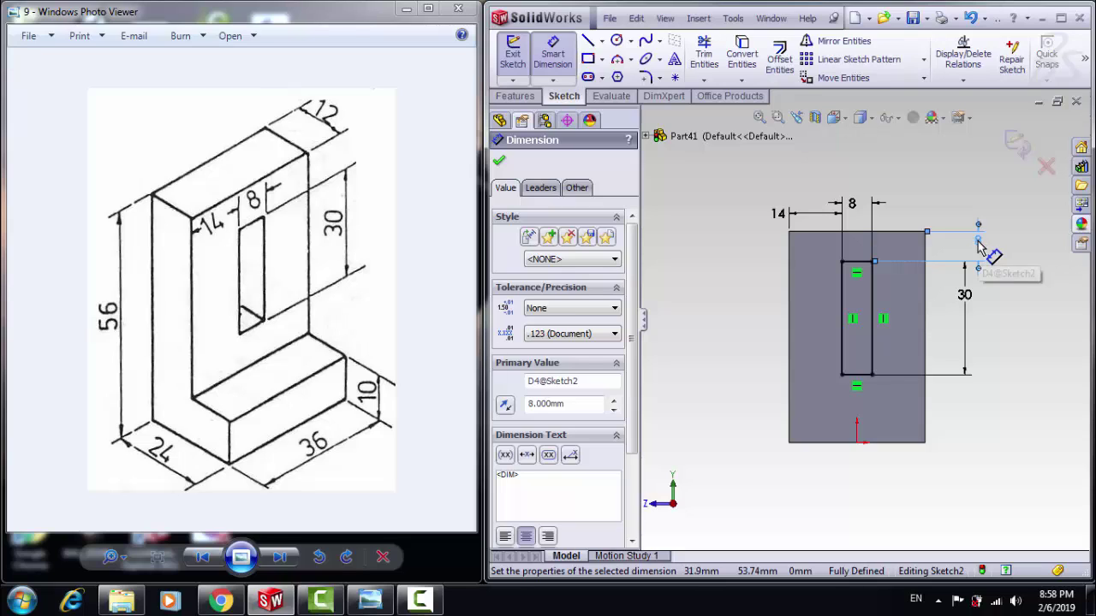
click(500, 164)
Step: Cut the slot rectangle through the whole block with an Extruded Cut set to Through All
click(510, 99)
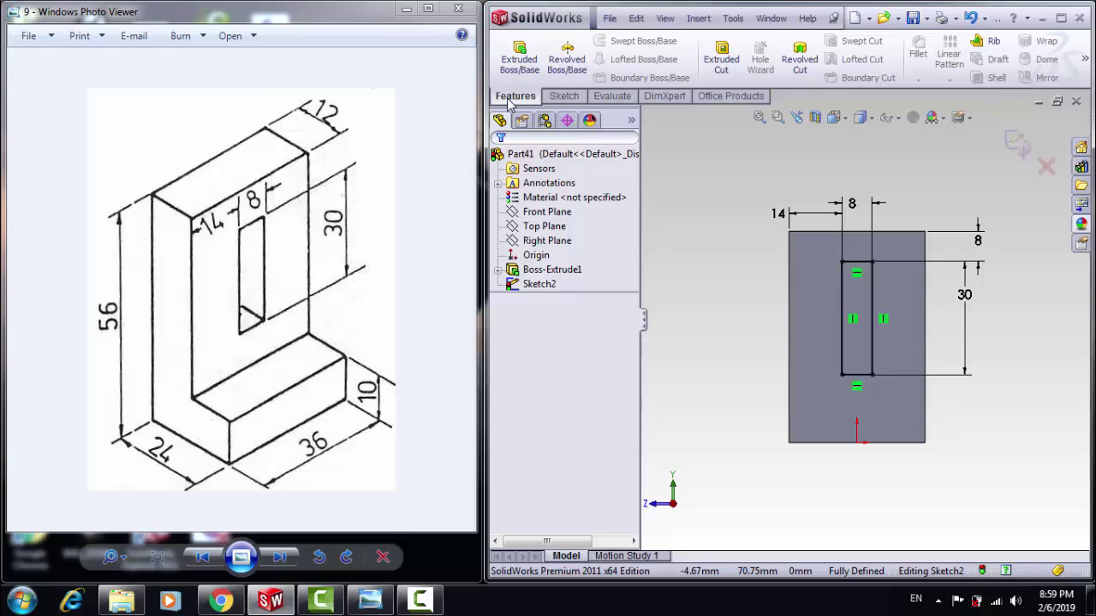
click(721, 56)
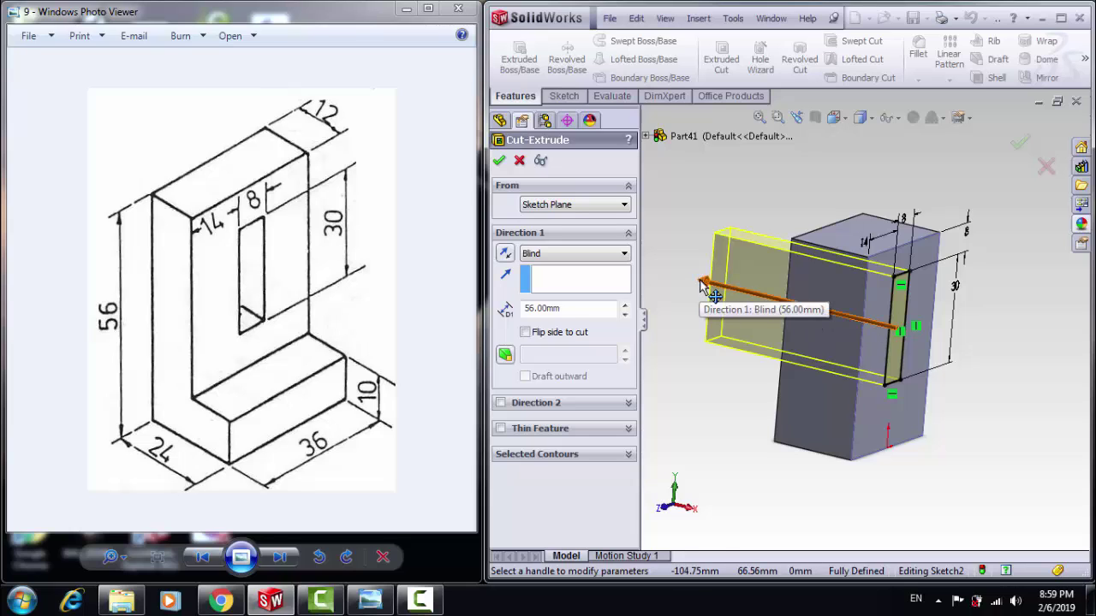
mouse_move(700, 285)
mouse_down()
mouse_move(761, 317)
mouse_move(747, 313)
mouse_up()
click(599, 259)
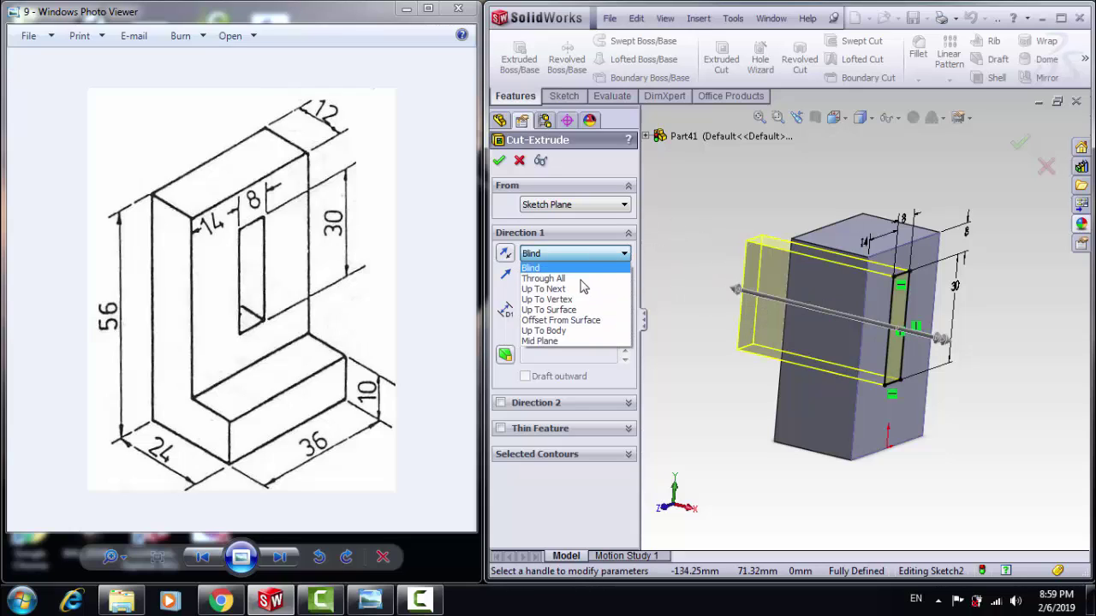
click(548, 278)
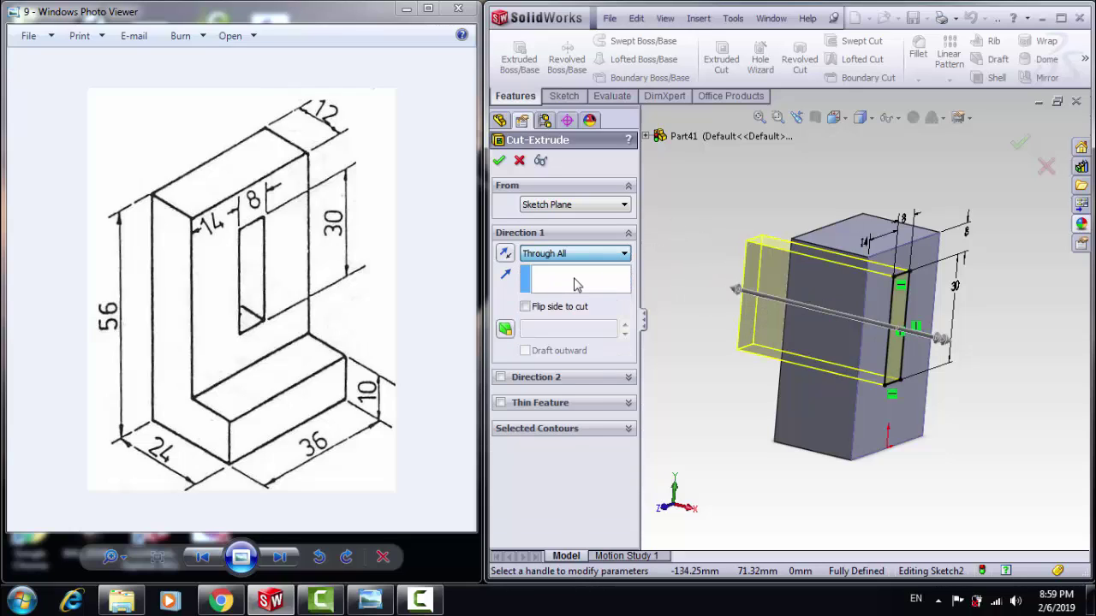
click(498, 161)
Step: On the slotted 36 by 56 mm face, viewed normal, sketch a full-width corner rectangle about 36 by 46 mm from the top-left corner
middle_drag(746, 357, 676, 385)
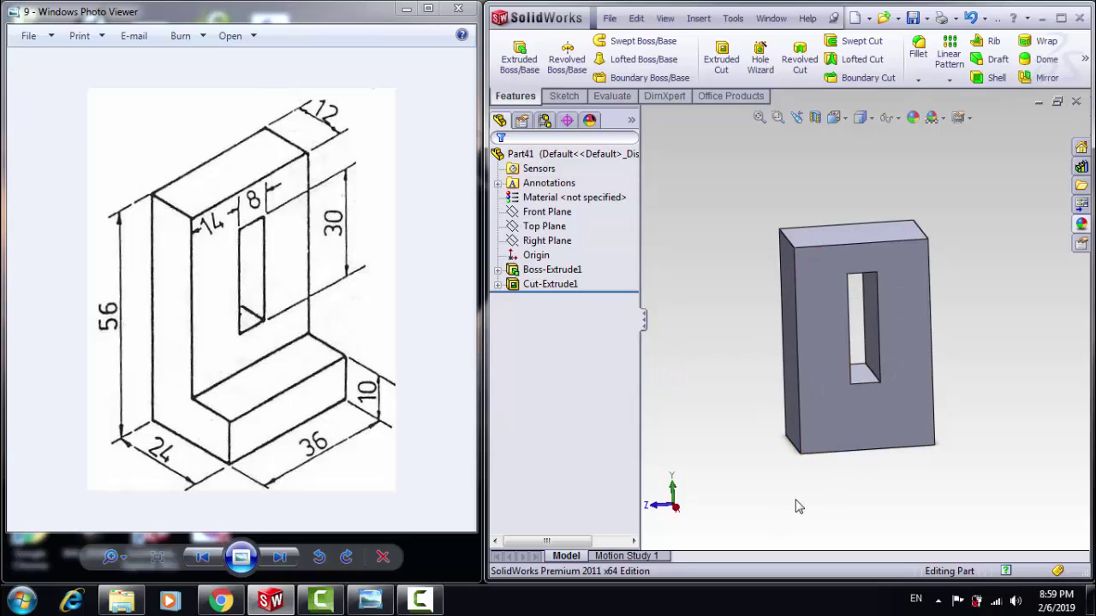
middle_drag(796, 507, 832, 486)
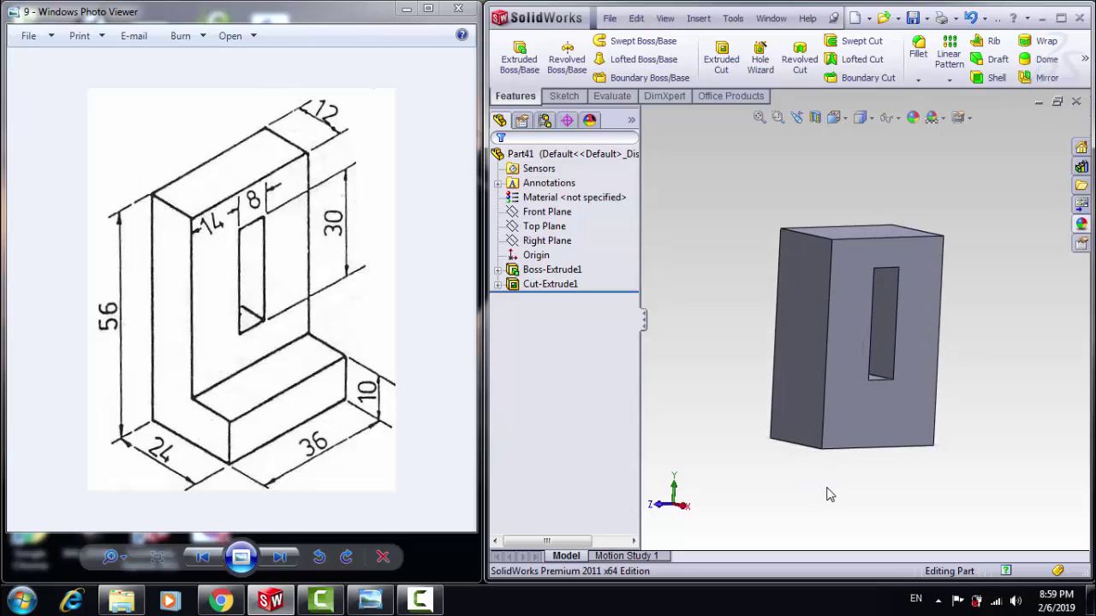
click(855, 415)
click(565, 96)
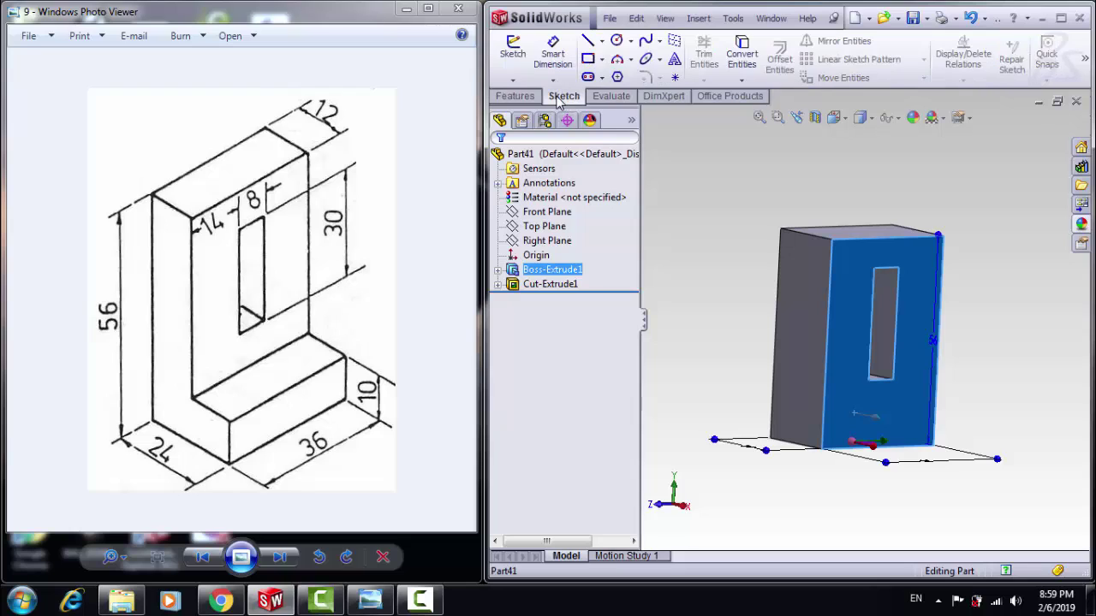
click(513, 55)
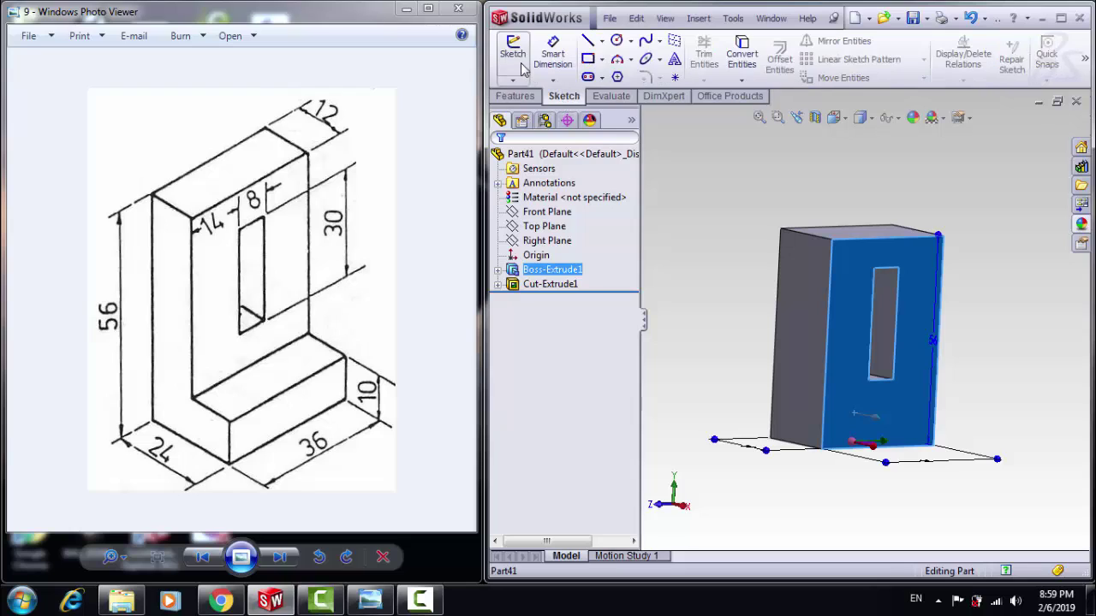
click(833, 117)
click(915, 180)
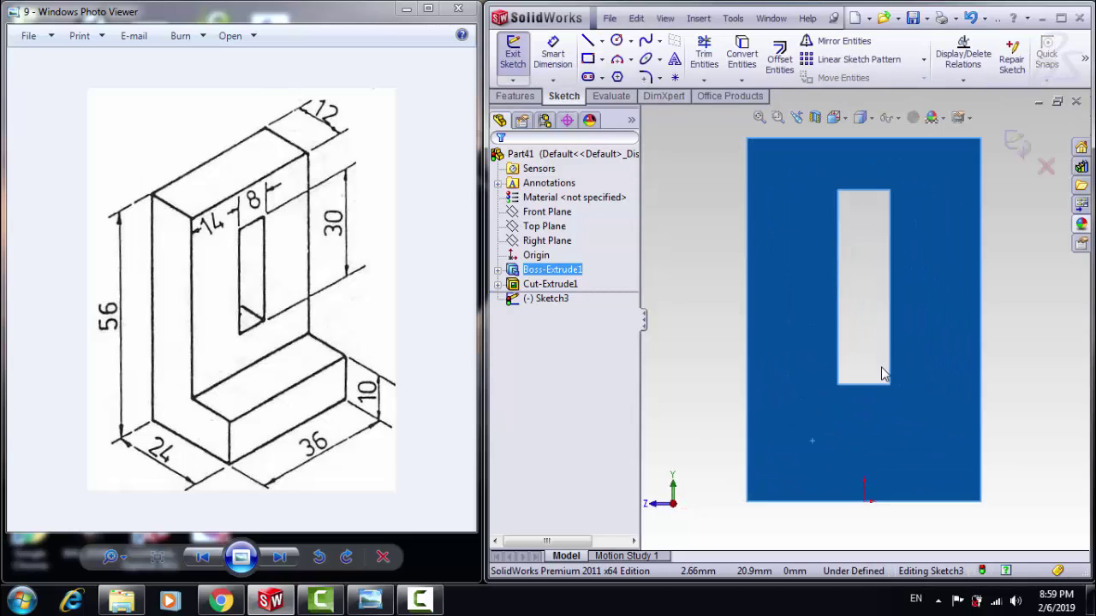
click(588, 59)
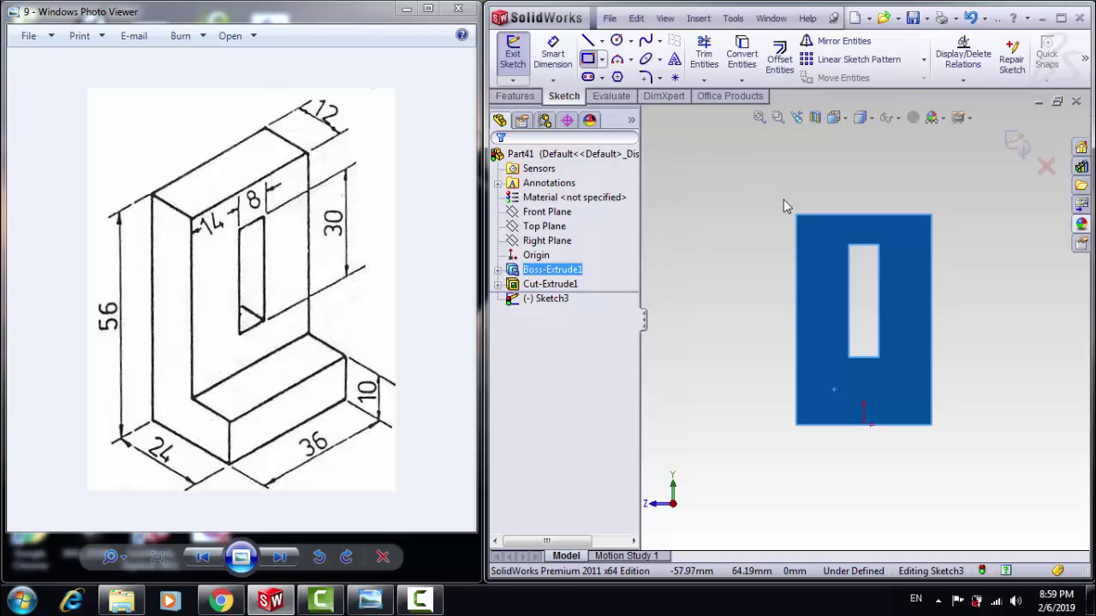
drag(796, 215, 874, 301)
drag(917, 358, 934, 387)
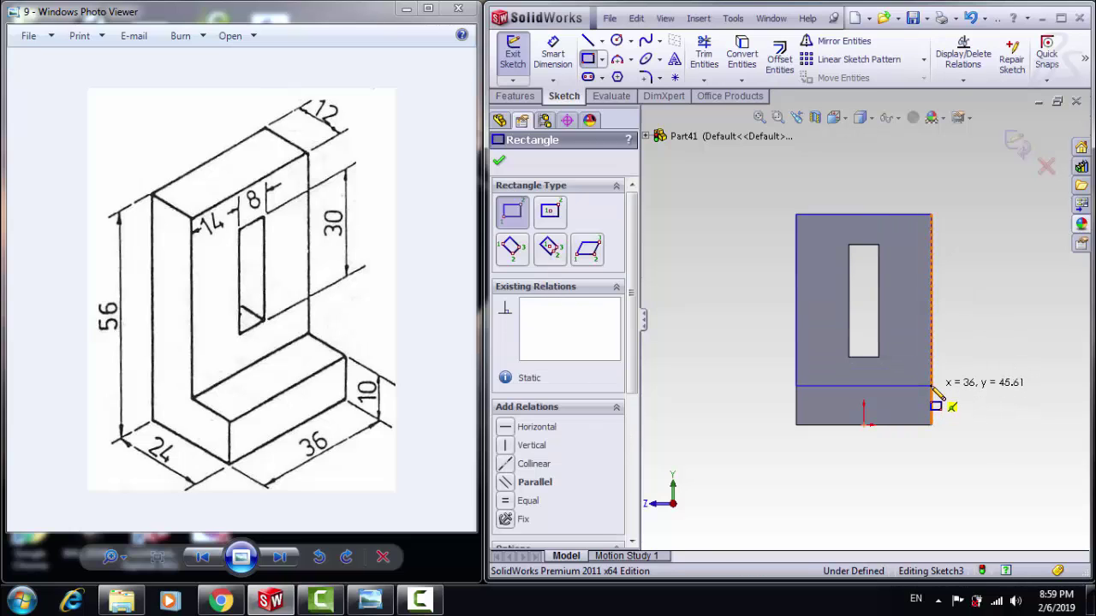
Step: Dimension the distance between the rectangle's lower edge and the face's bottom edge as 10 mm
click(552, 60)
click(910, 388)
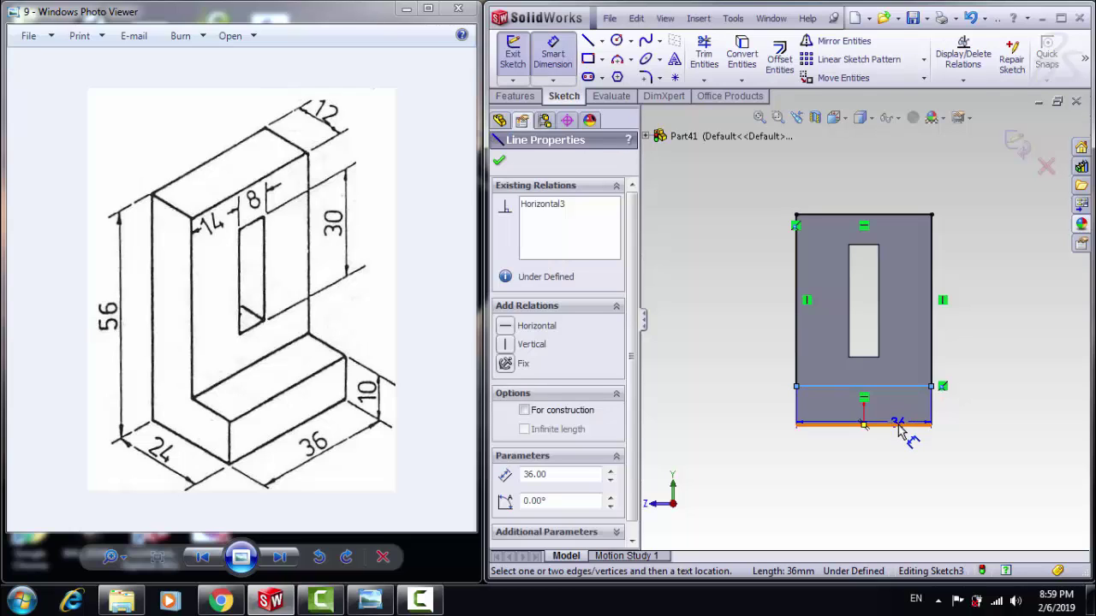
click(899, 426)
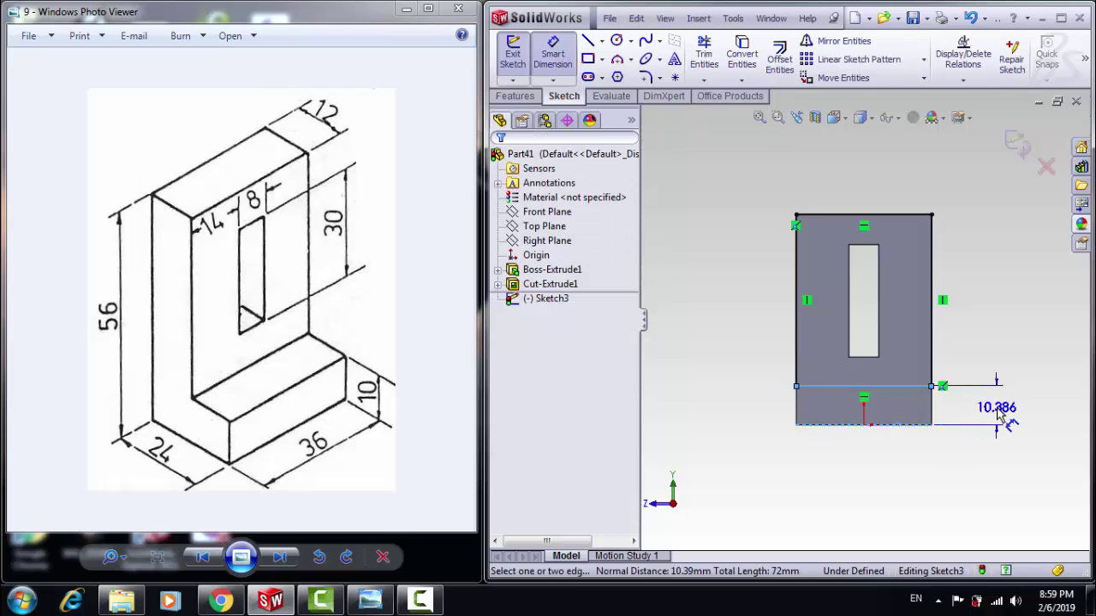
click(996, 409)
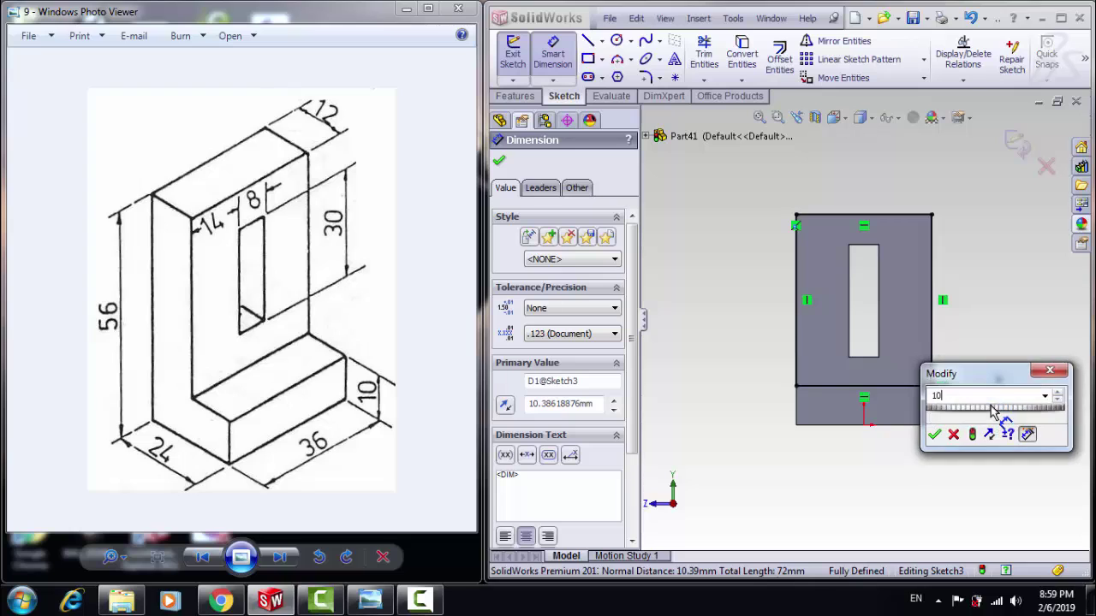
key(Return)
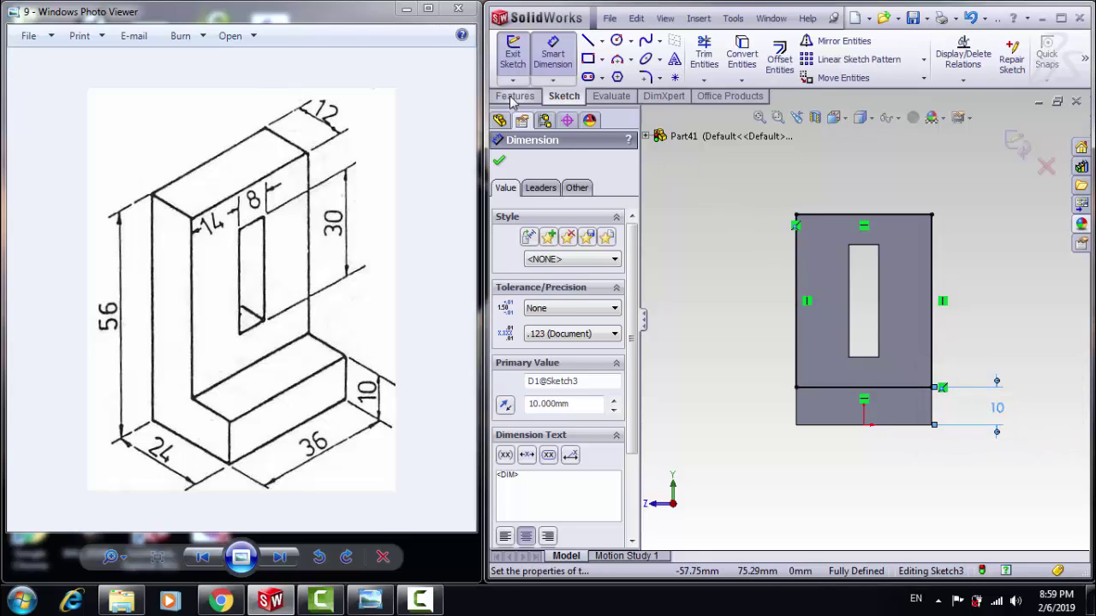
Step: Cut the rectangle 12 mm deep into the block with a Blind Extruded Cut, leaving the foot below it
click(515, 96)
click(721, 58)
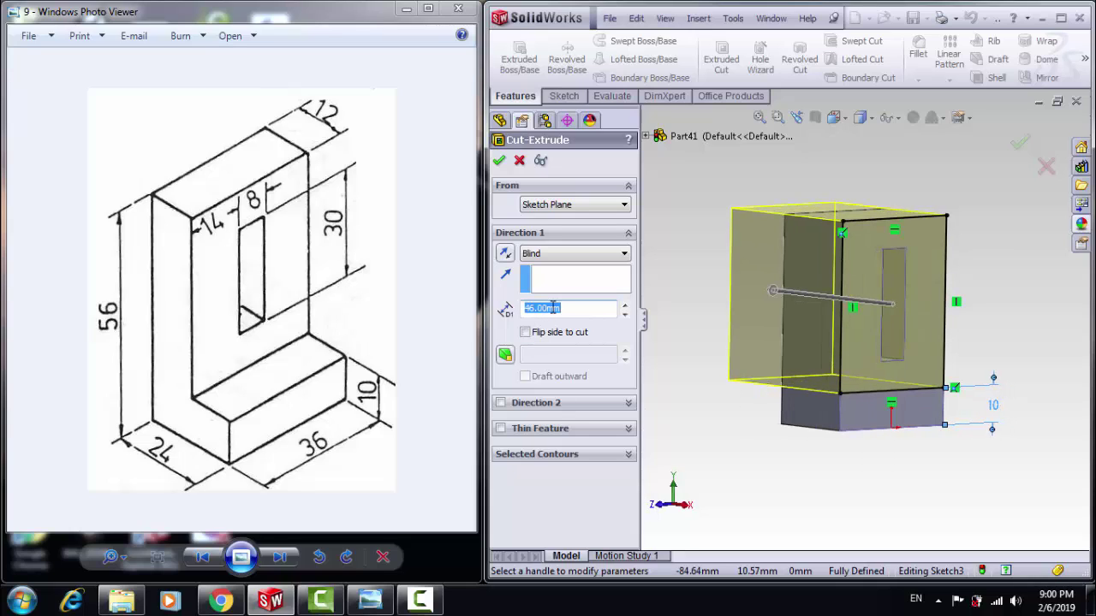
key(Return)
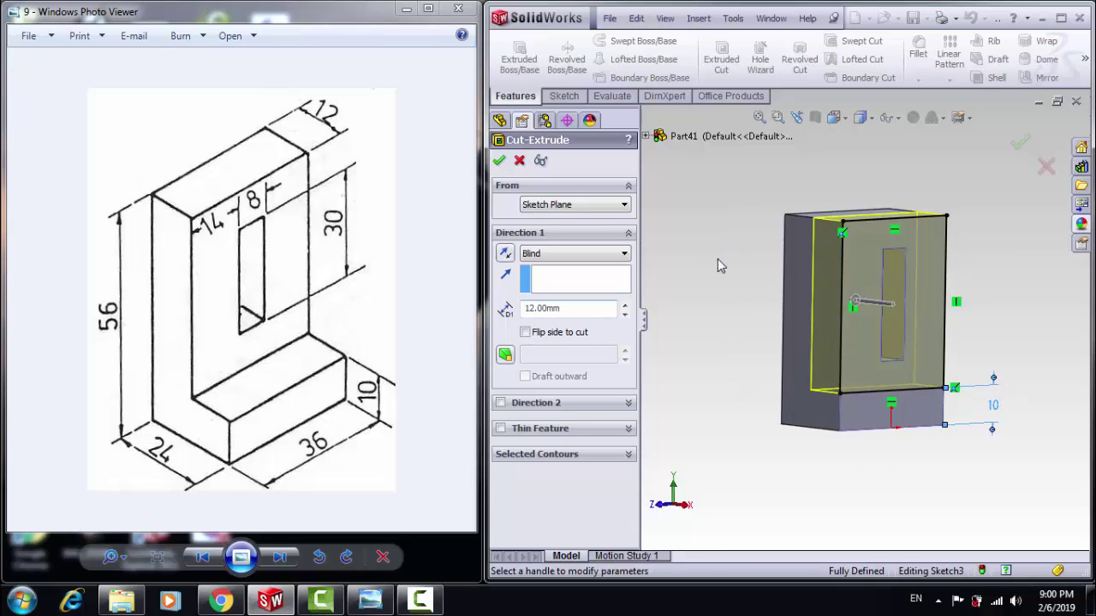
click(499, 162)
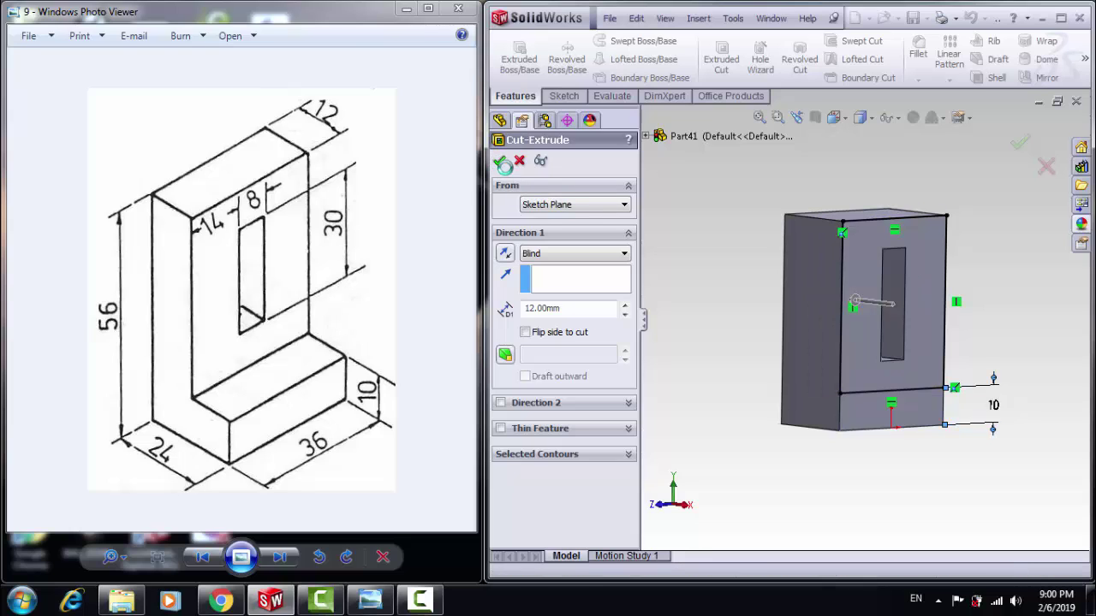
click(697, 343)
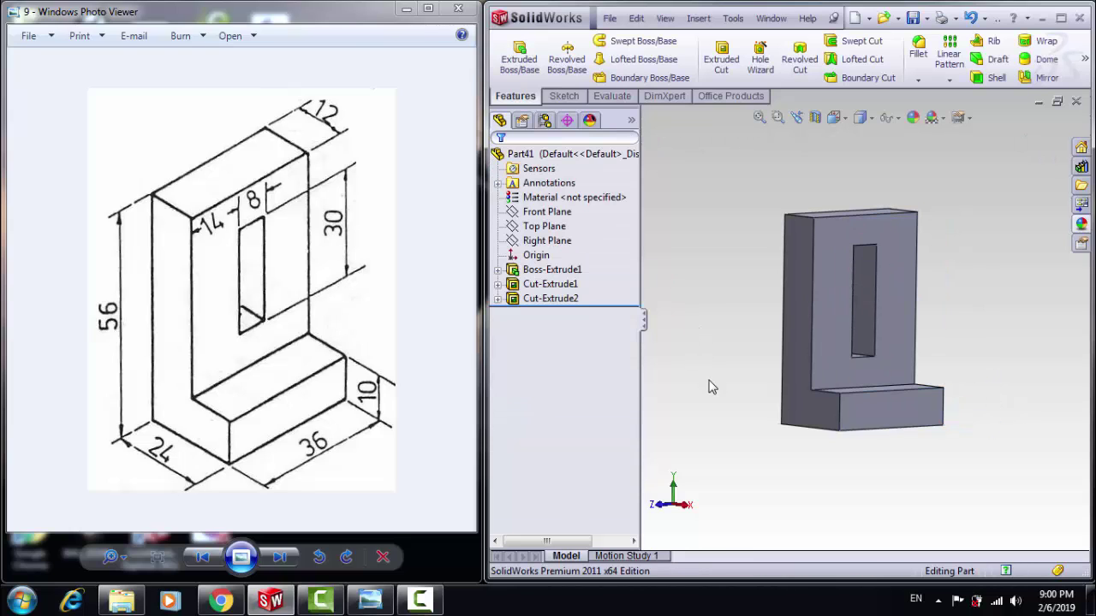
Step: Apply the light blue-violet colour from the standard swatches to the whole part
mouse_move(709, 382)
middle_down()
mouse_move(660, 390)
mouse_move(693, 397)
mouse_move(694, 411)
mouse_move(710, 375)
mouse_move(742, 402)
middle_up()
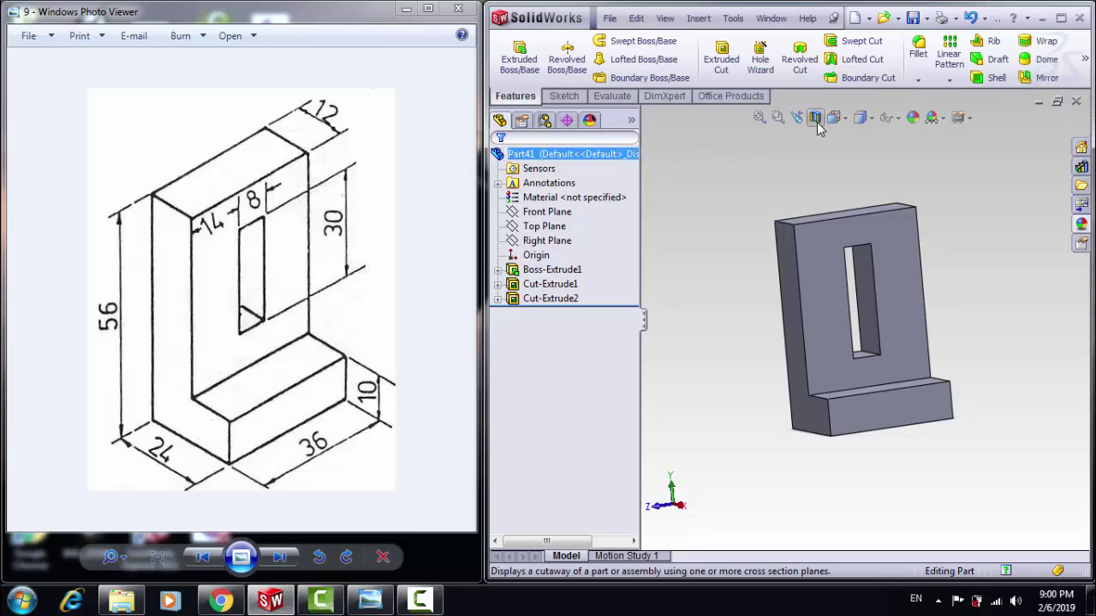
click(914, 119)
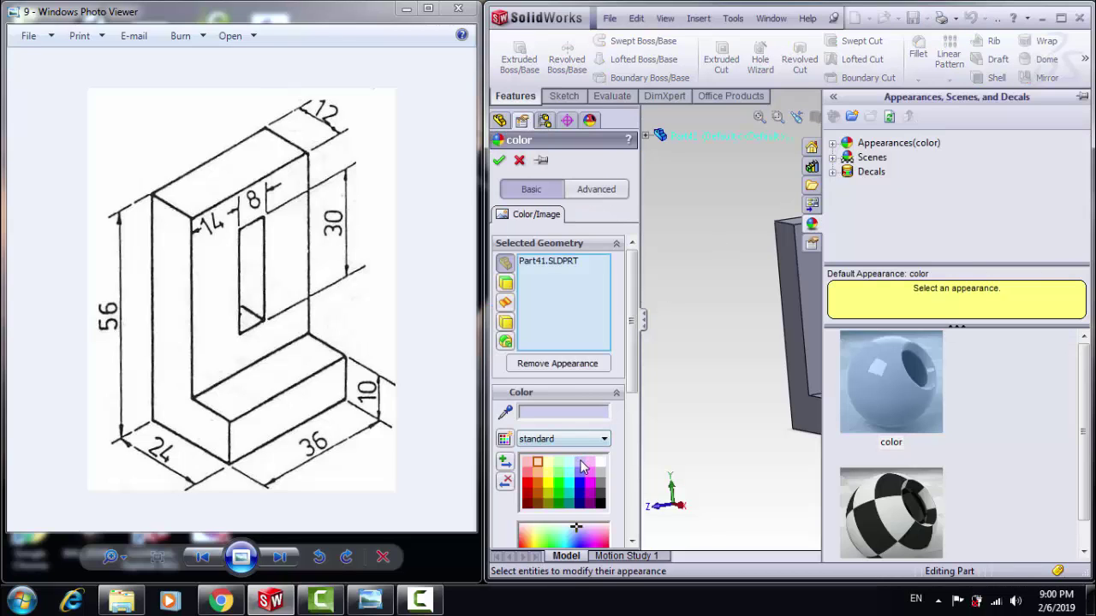
click(580, 463)
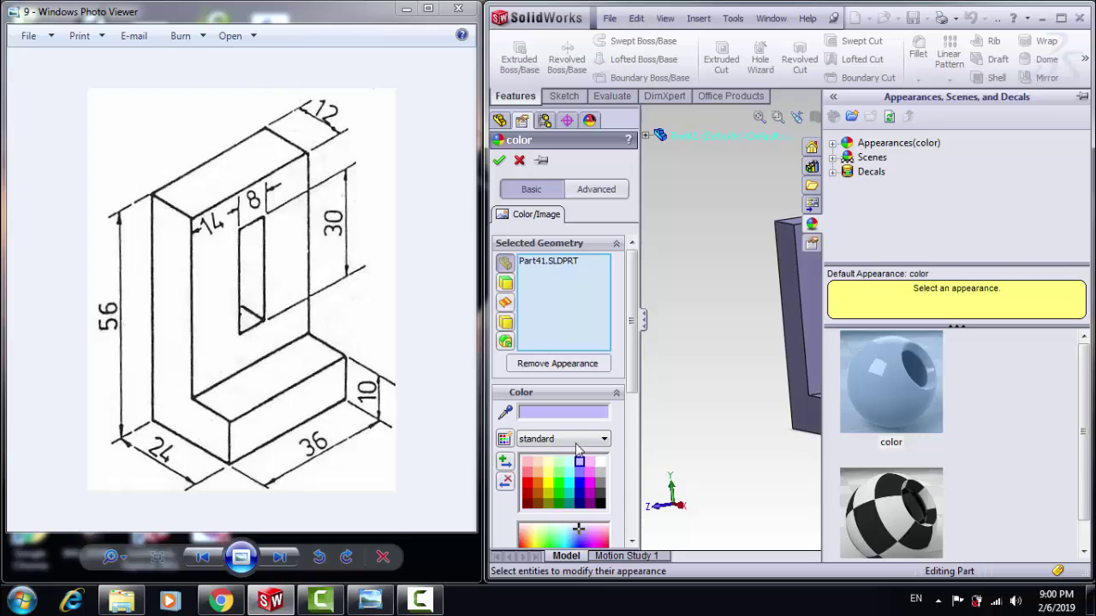
click(499, 160)
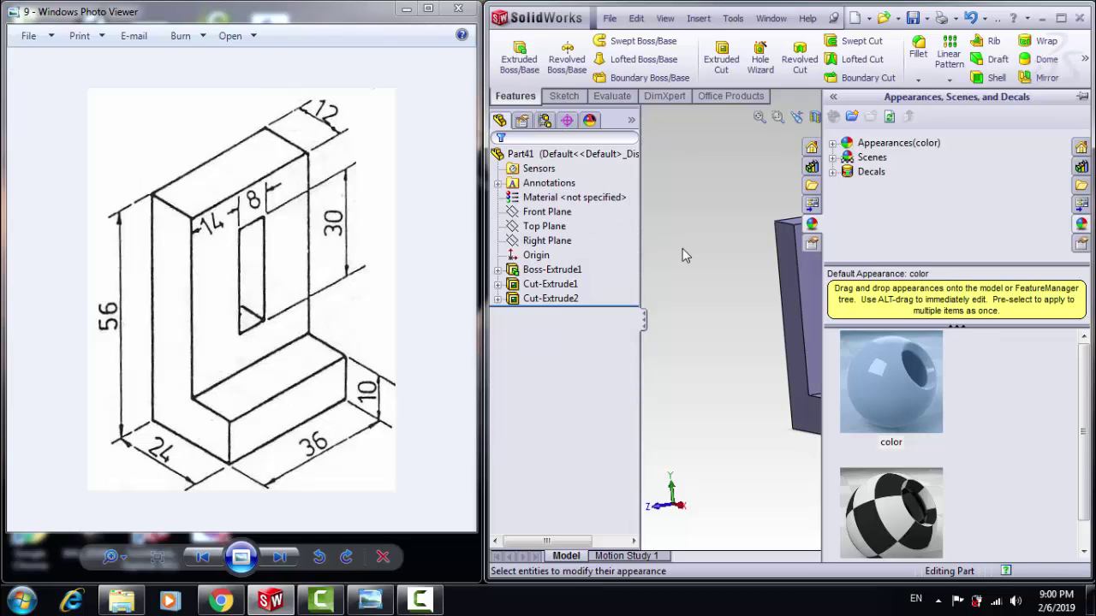
middle_drag(727, 325, 686, 325)
mouse_move(918, 324)
middle_down()
mouse_move(947, 326)
mouse_move(931, 334)
middle_up()
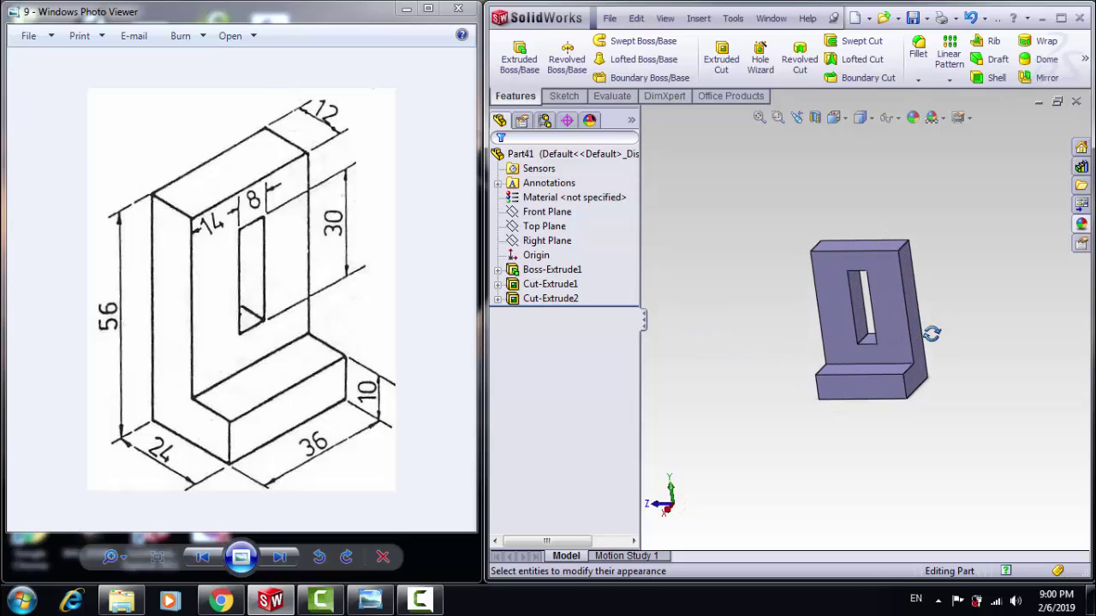
Step: Save the part to the Desktop under the file name anyname, keeping the Part file type
click(611, 19)
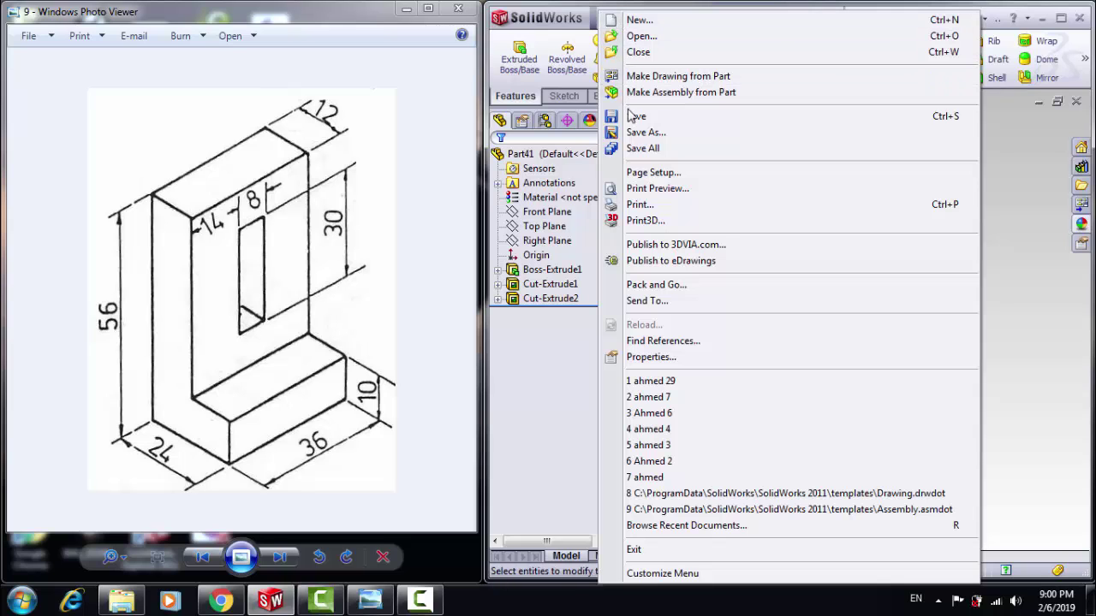
click(645, 132)
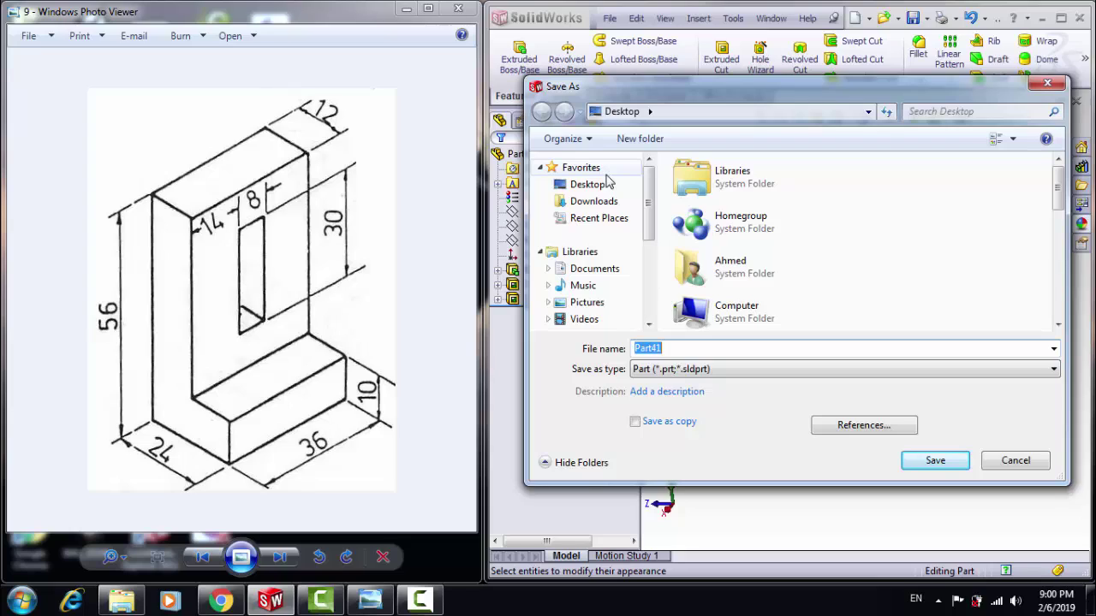
text(anyname)
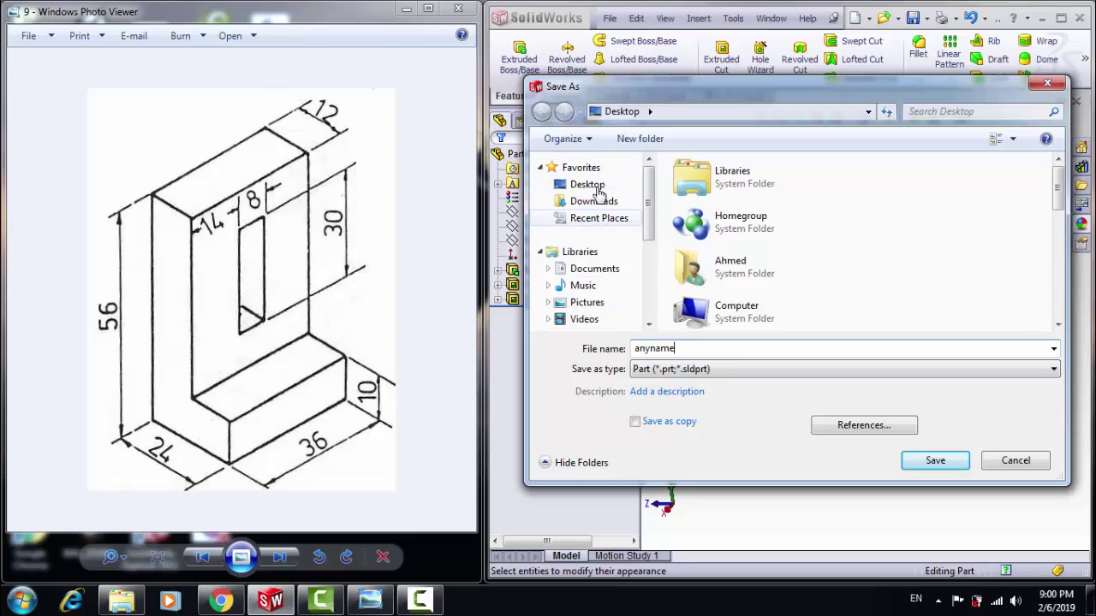
click(591, 185)
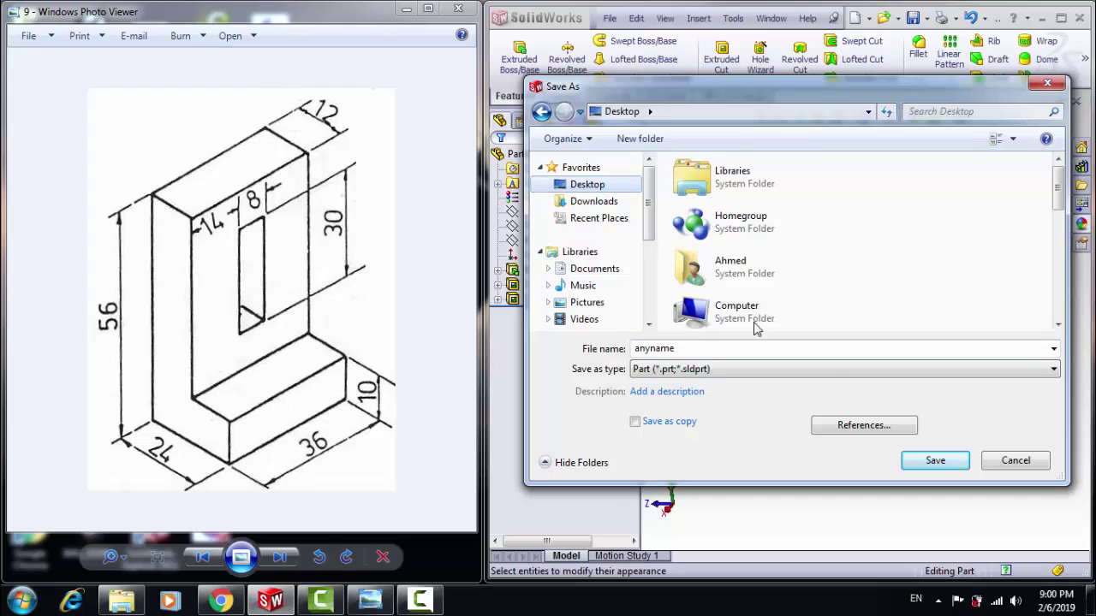
click(934, 462)
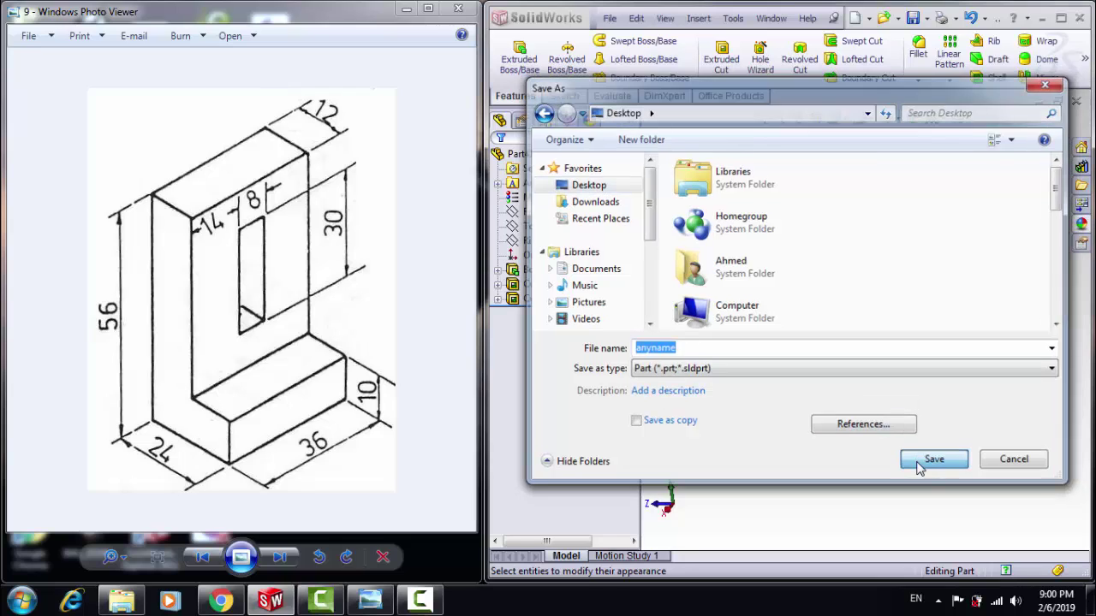